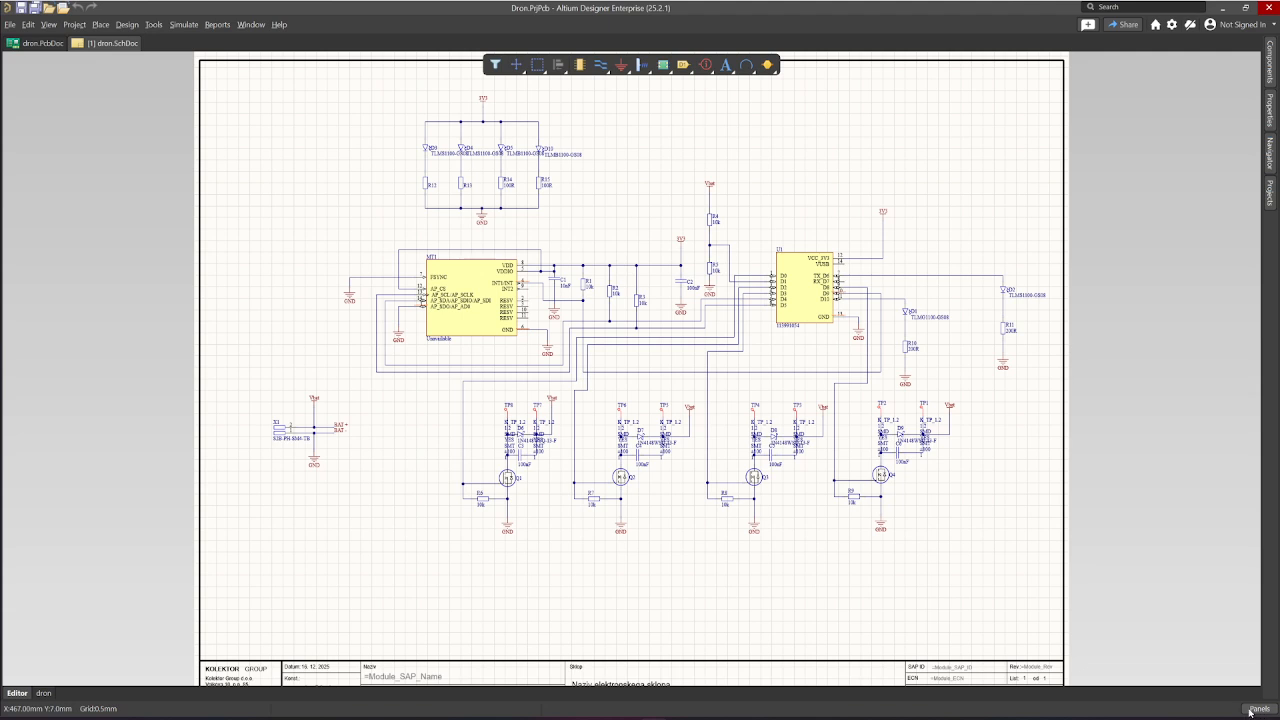
# Open the Simulation Dashboard, dock it beside the schematic and widen it until its contents are readable.
pyautogui.click(1249, 711)
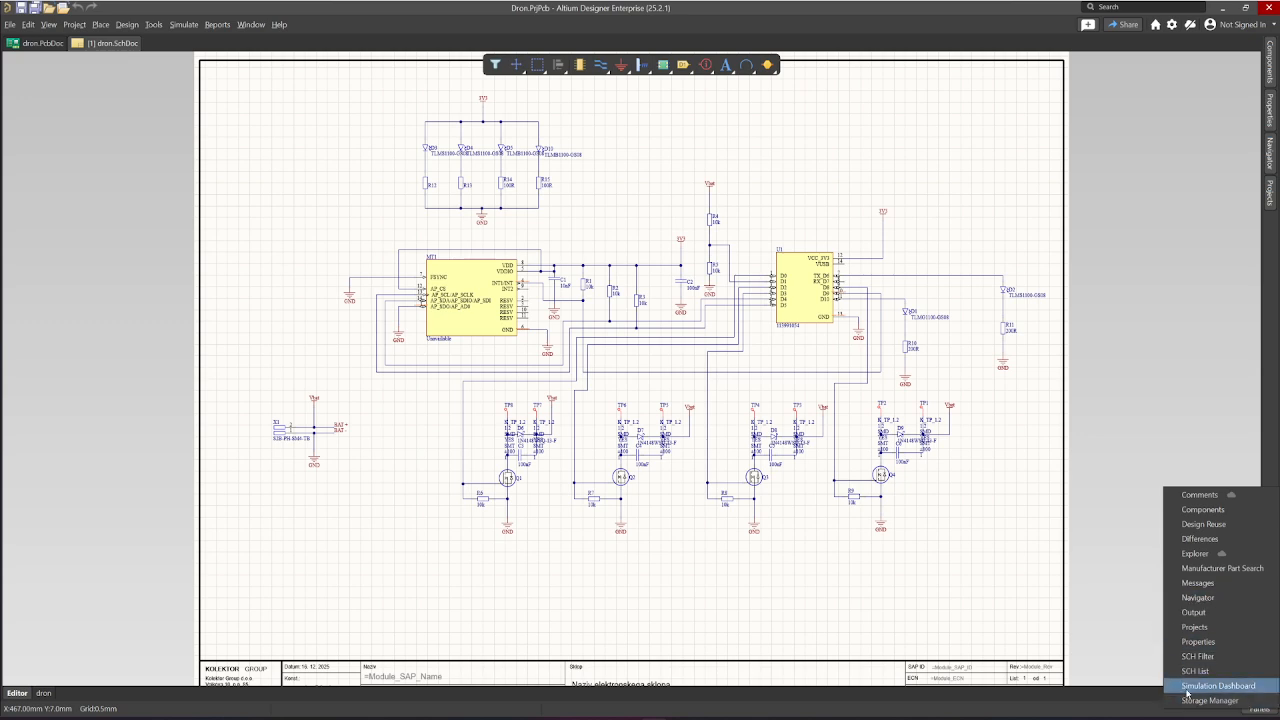
pyautogui.click(1250, 687)
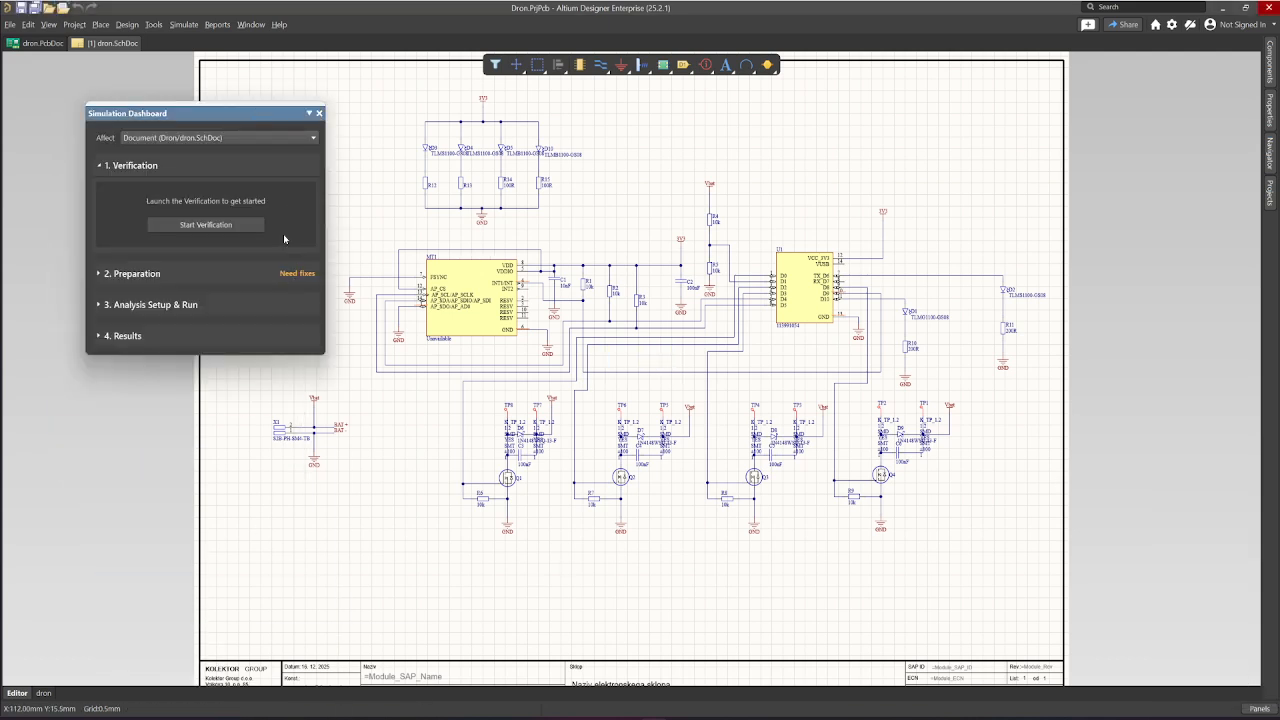
pyautogui.moveTo(285, 115); pyautogui.dragTo(3, 178)
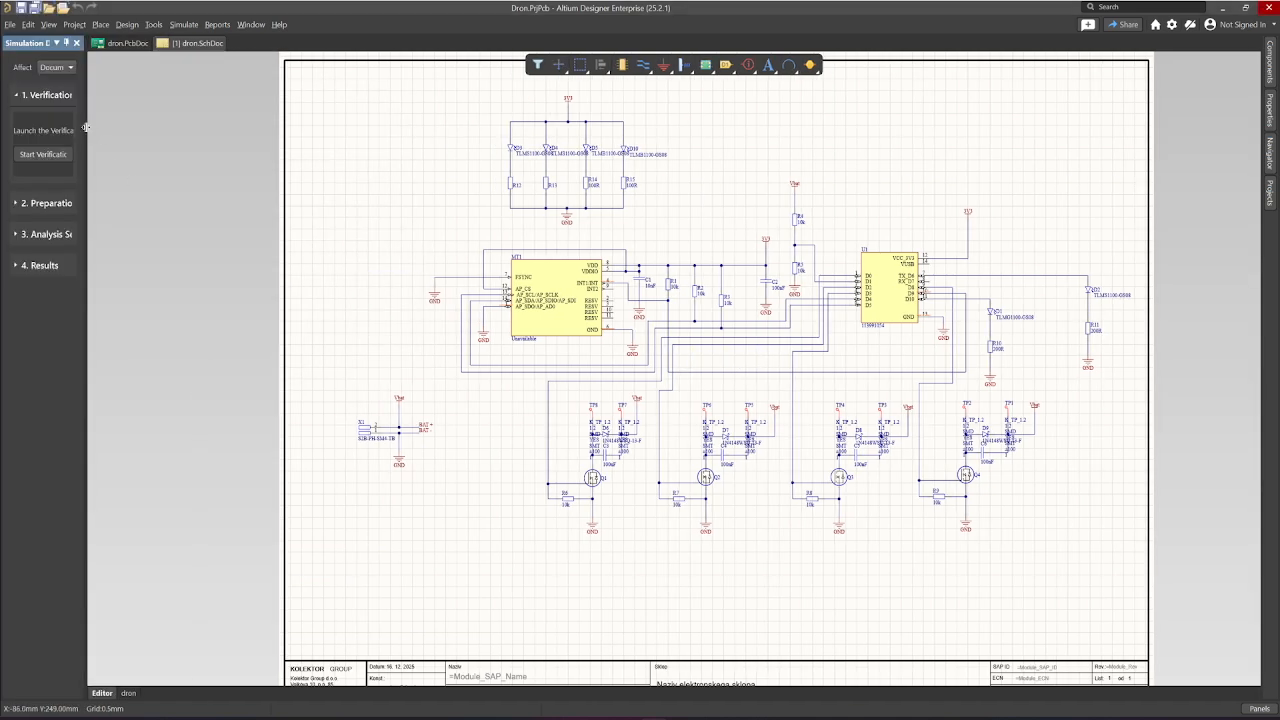
pyautogui.moveTo(86, 127); pyautogui.dragTo(314, 188)
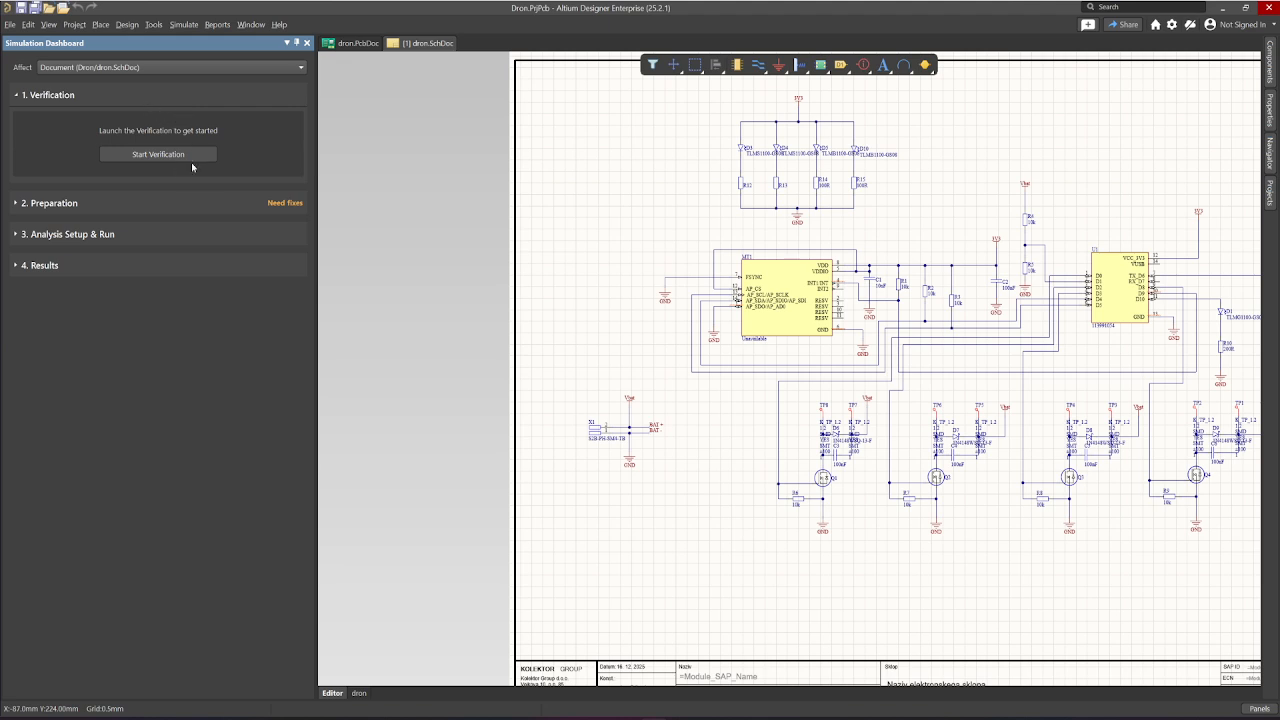
# Run the simulation verification on dron.SchDoc and review the list of components without models.
pyautogui.click(140, 159)
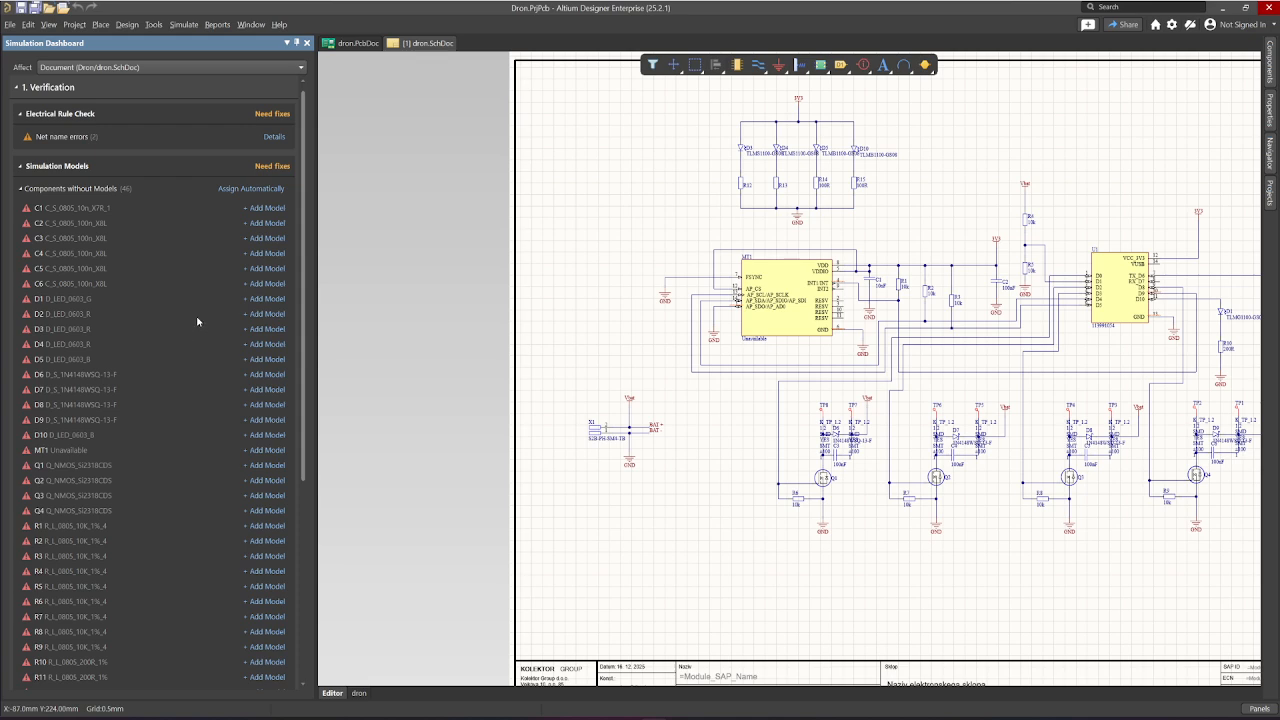
pyautogui.scroll(-3, 157, 293)
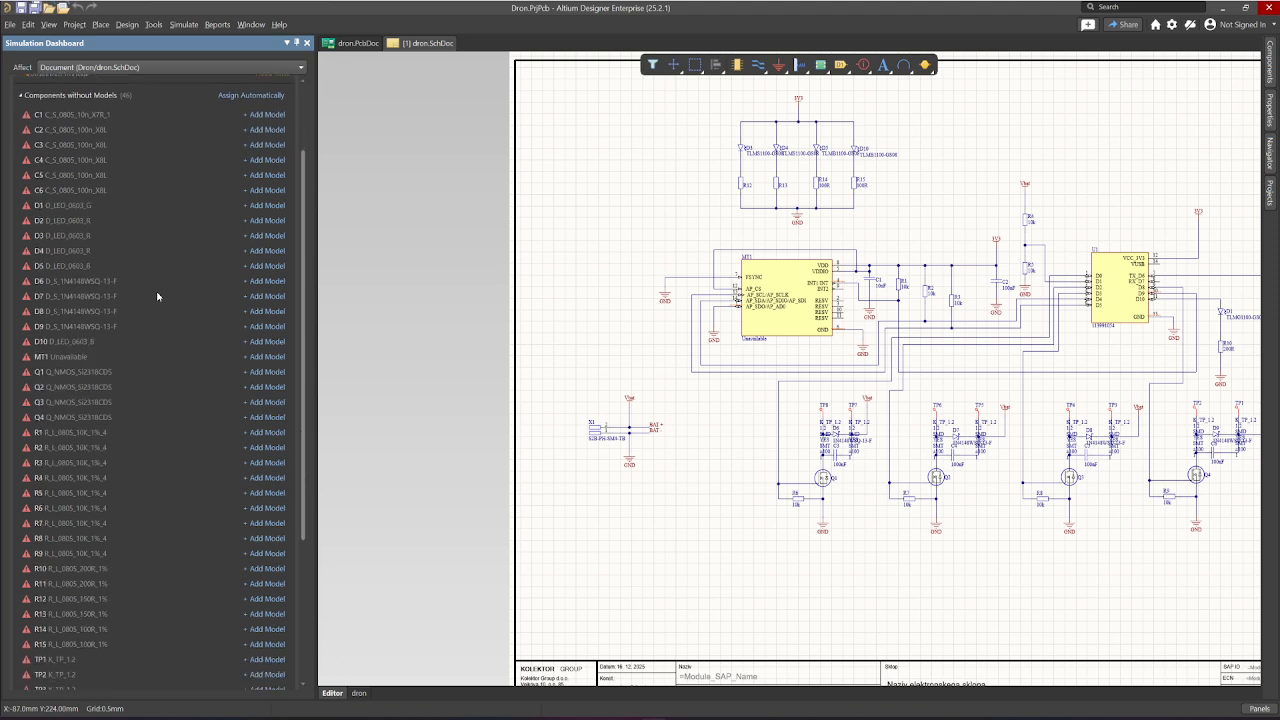
pyautogui.scroll(-3, 160, 300)
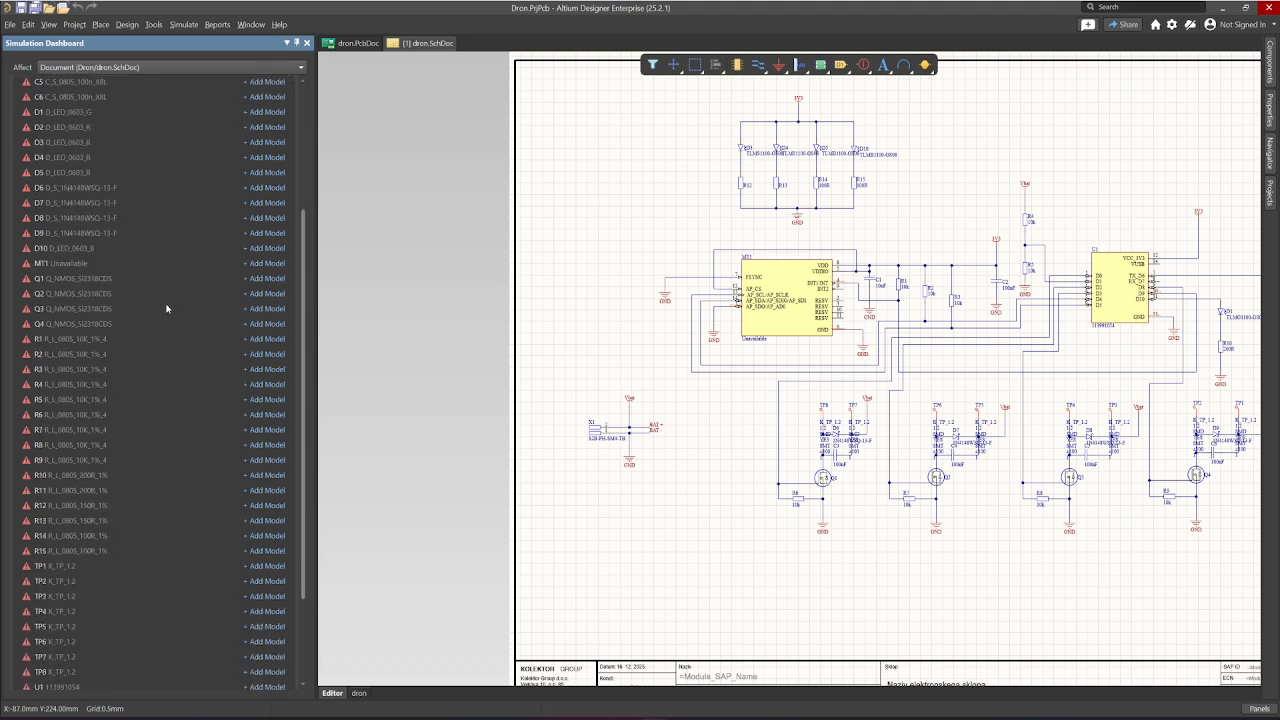
pyautogui.scroll(-3, 163, 316)
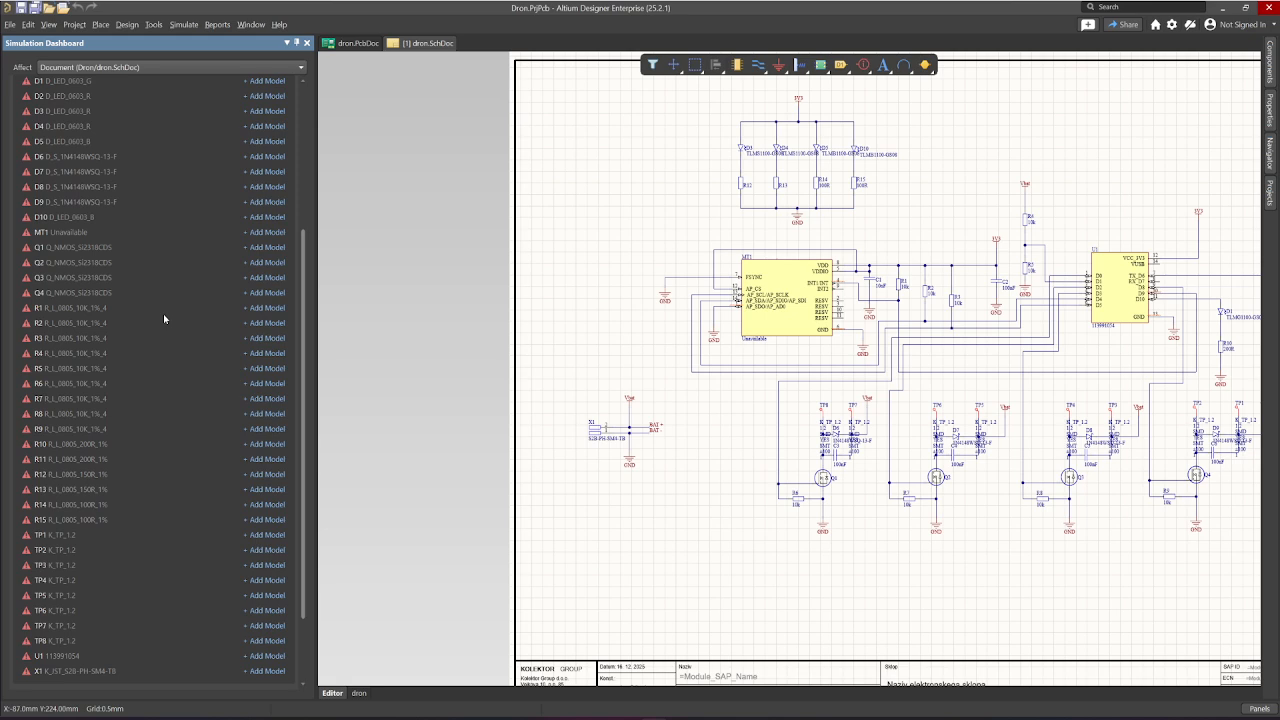
pyautogui.scroll(-2, 160, 306)
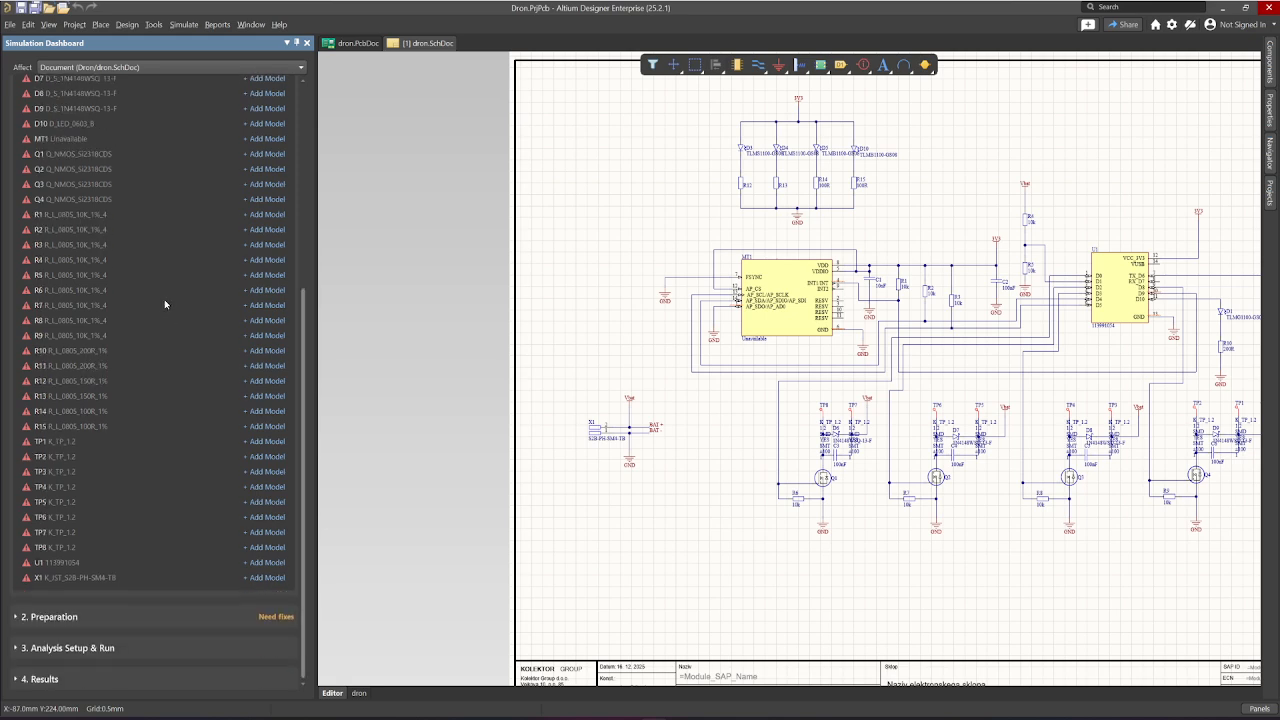
pyautogui.scroll(10, 165, 299)
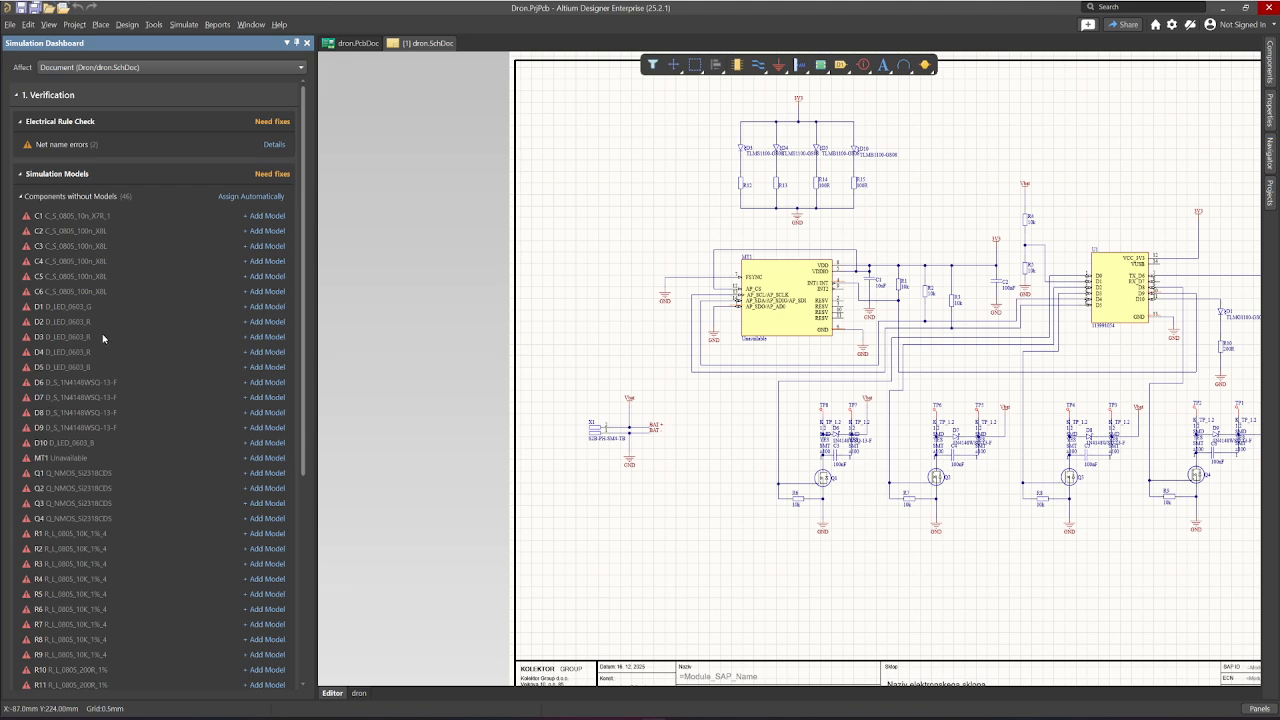
pyautogui.scroll(-1, 99, 340)
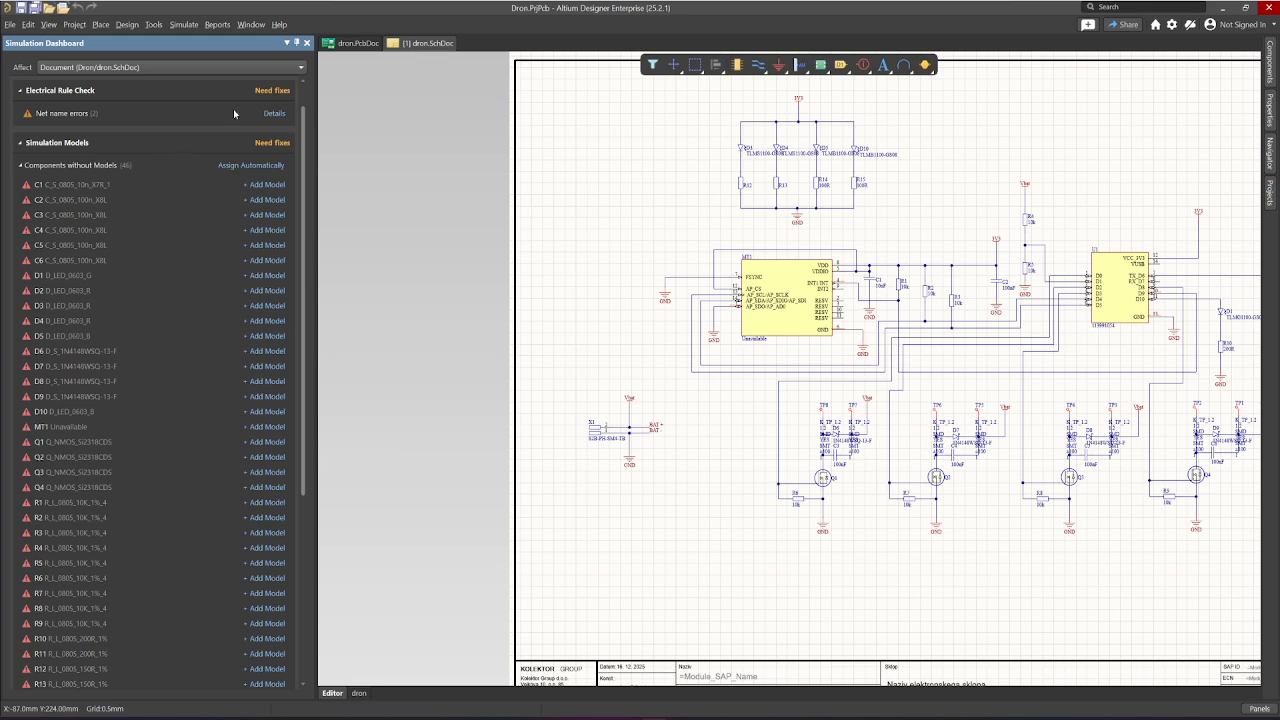
# Look at the Sim Model settings for capacitor C4 and close them without assigning a model.
pyautogui.scroll(-1, 234, 113)
pyautogui.click(265, 199)
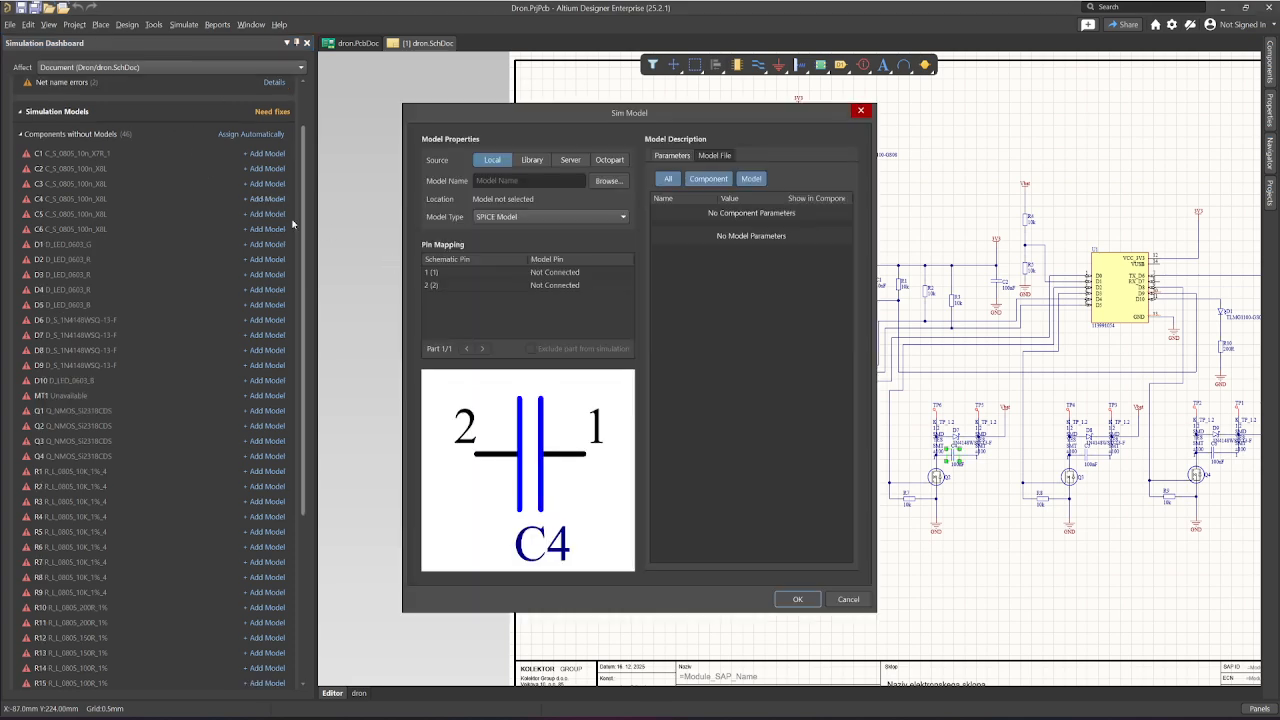
pyautogui.click(862, 111)
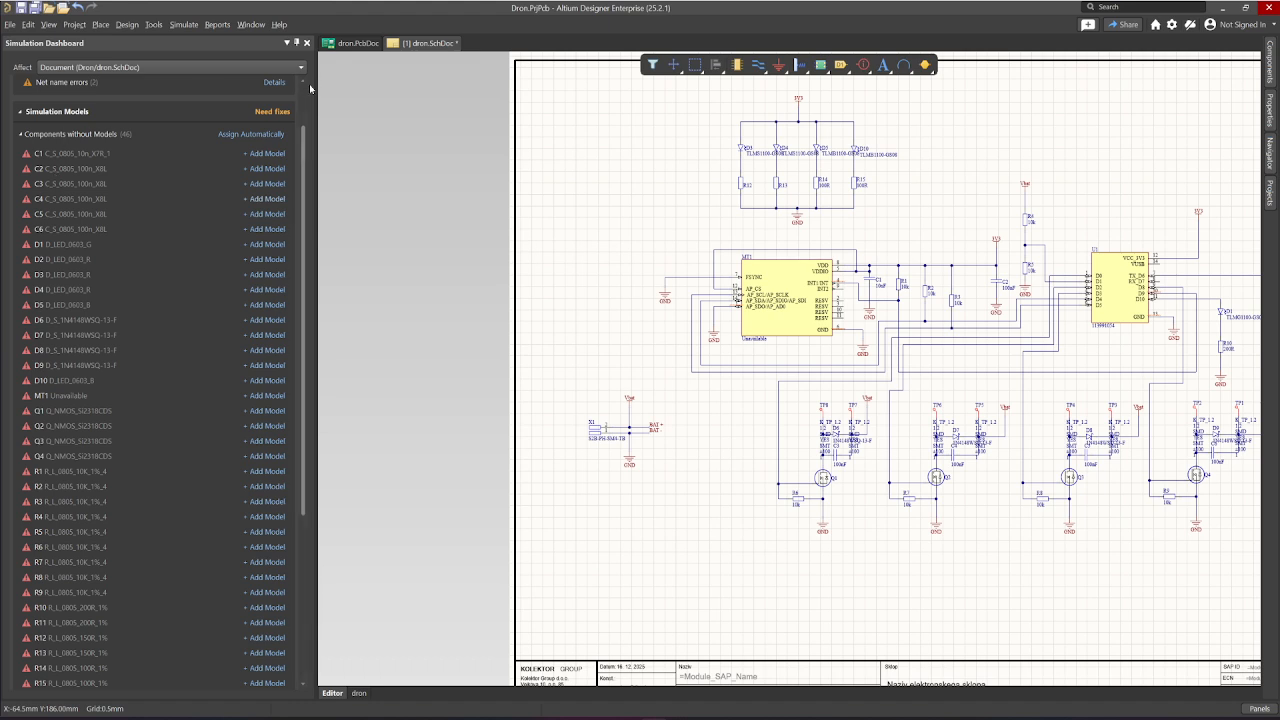
# Collapse the Electrical Rule Check and Simulation Models results and expand the Preparation section.
pyautogui.scroll(2, 247, 217)
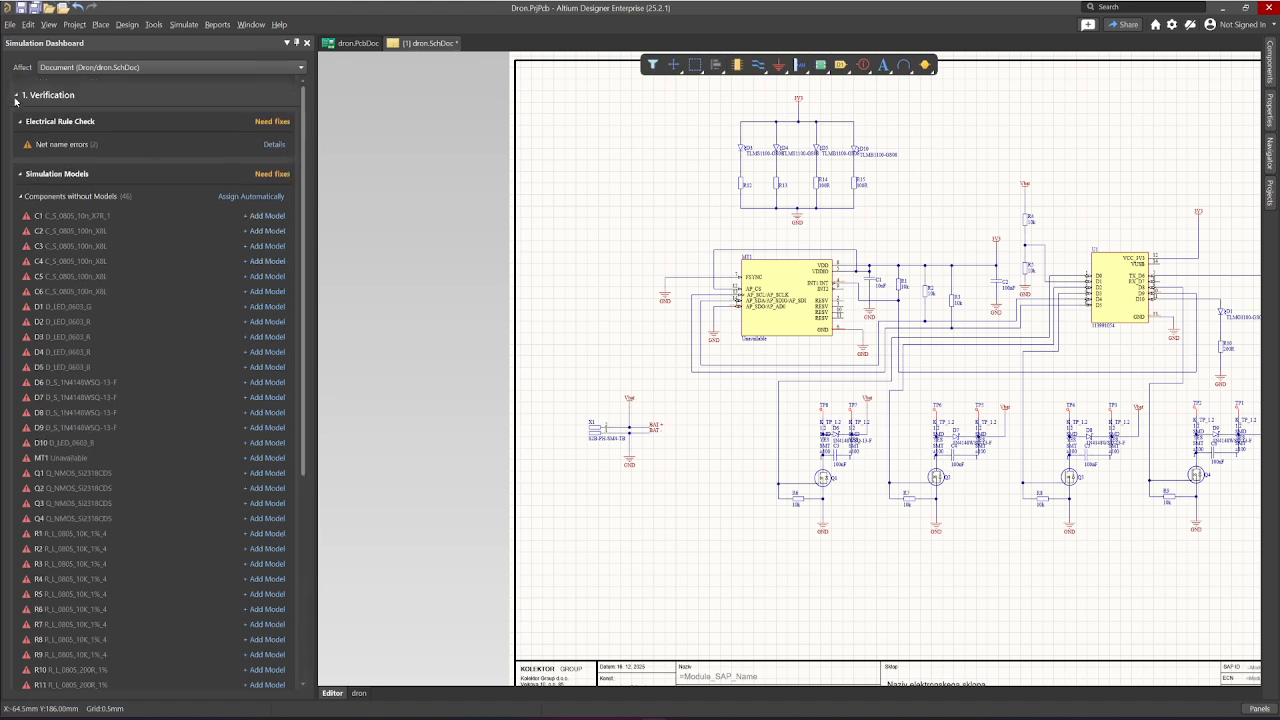
pyautogui.click(21, 121)
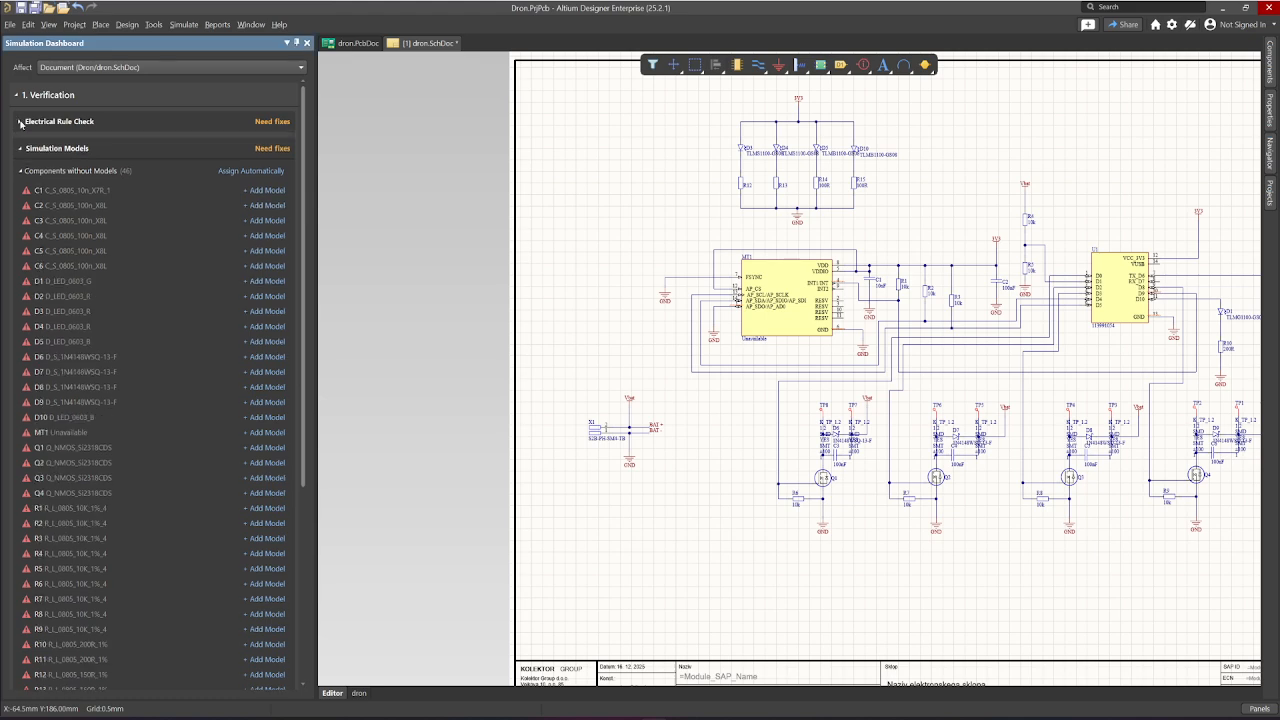
pyautogui.click(20, 149)
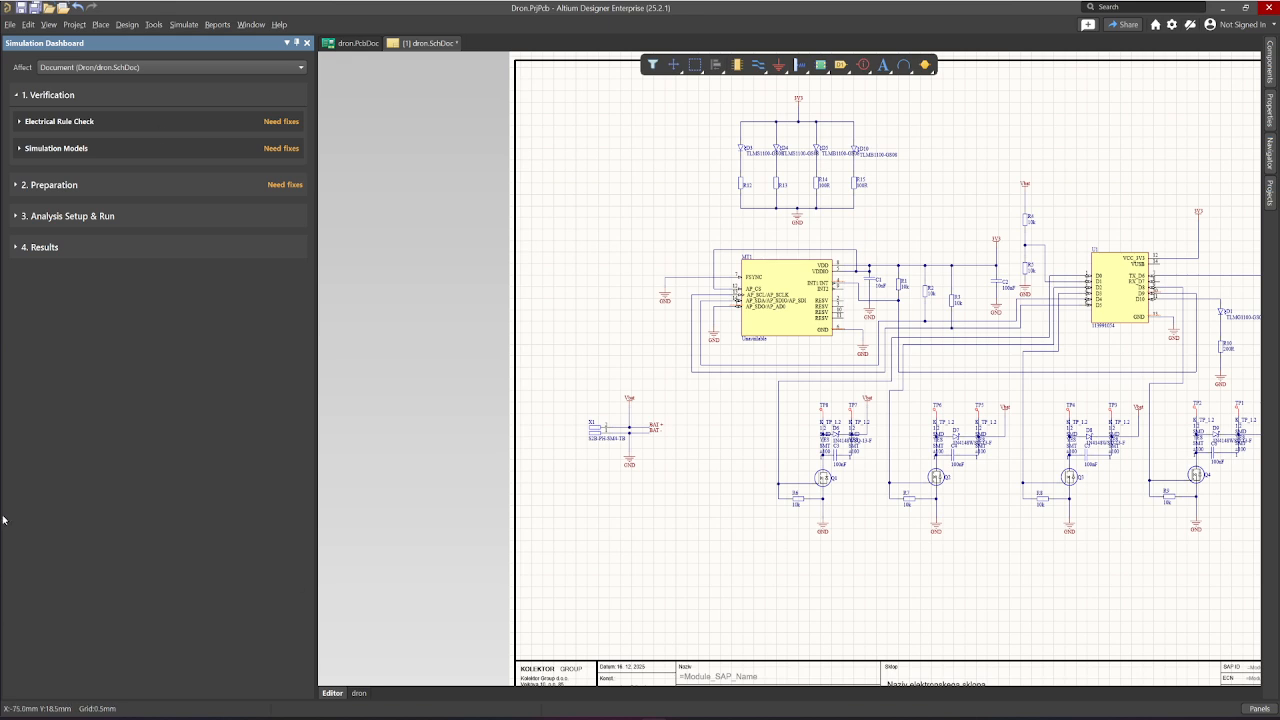
pyautogui.click(20, 186)
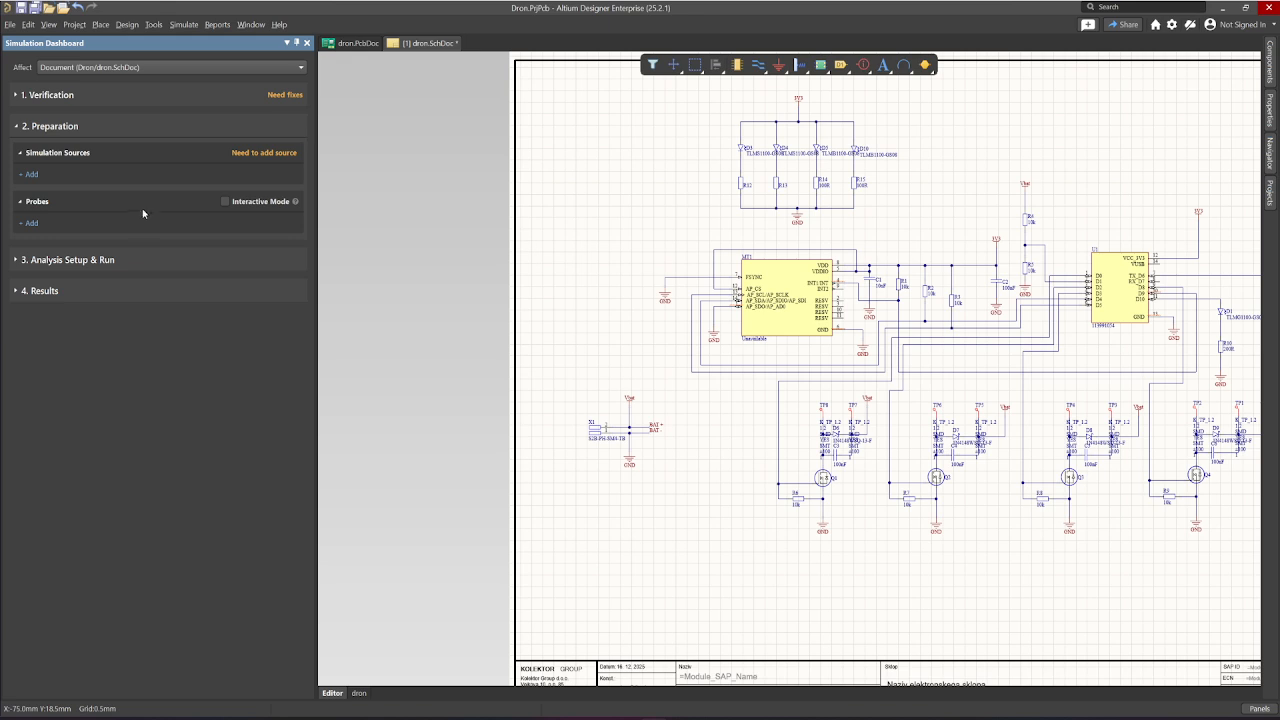
# Check the types offered for simulation sources and probes without adding any.
pyautogui.click(31, 175)
pyautogui.click(32, 223)
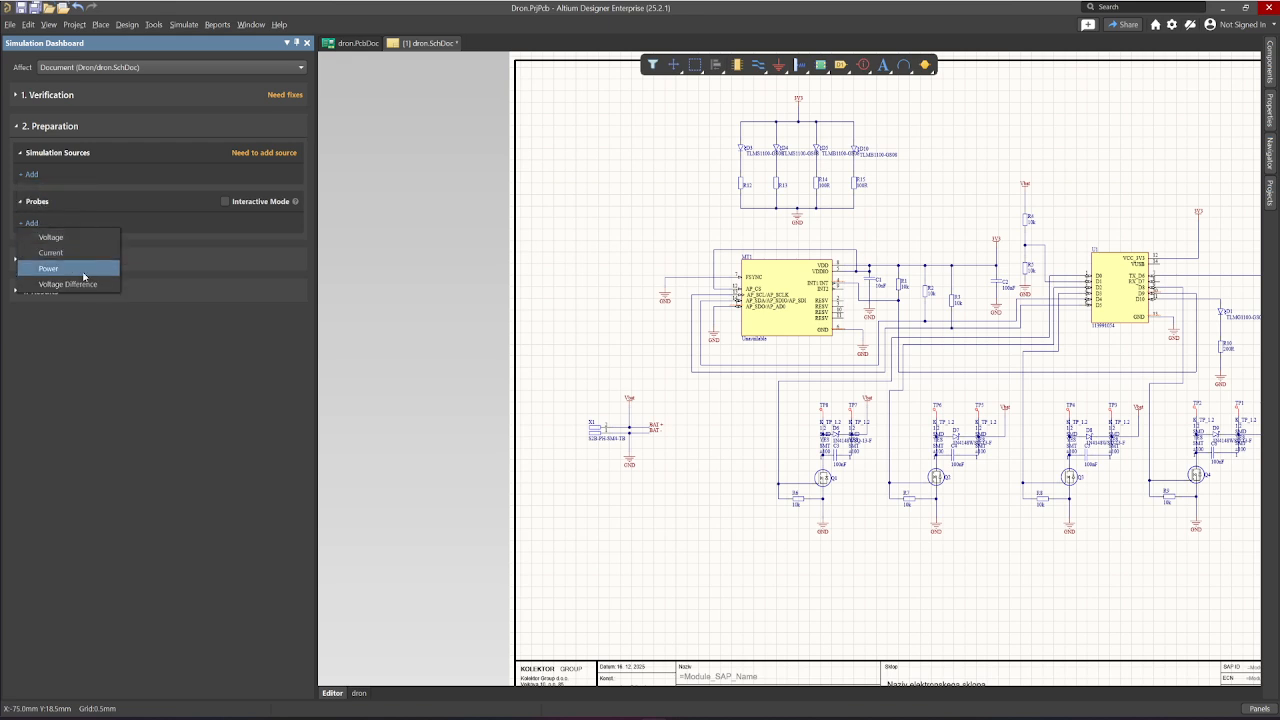
pyautogui.click(177, 359)
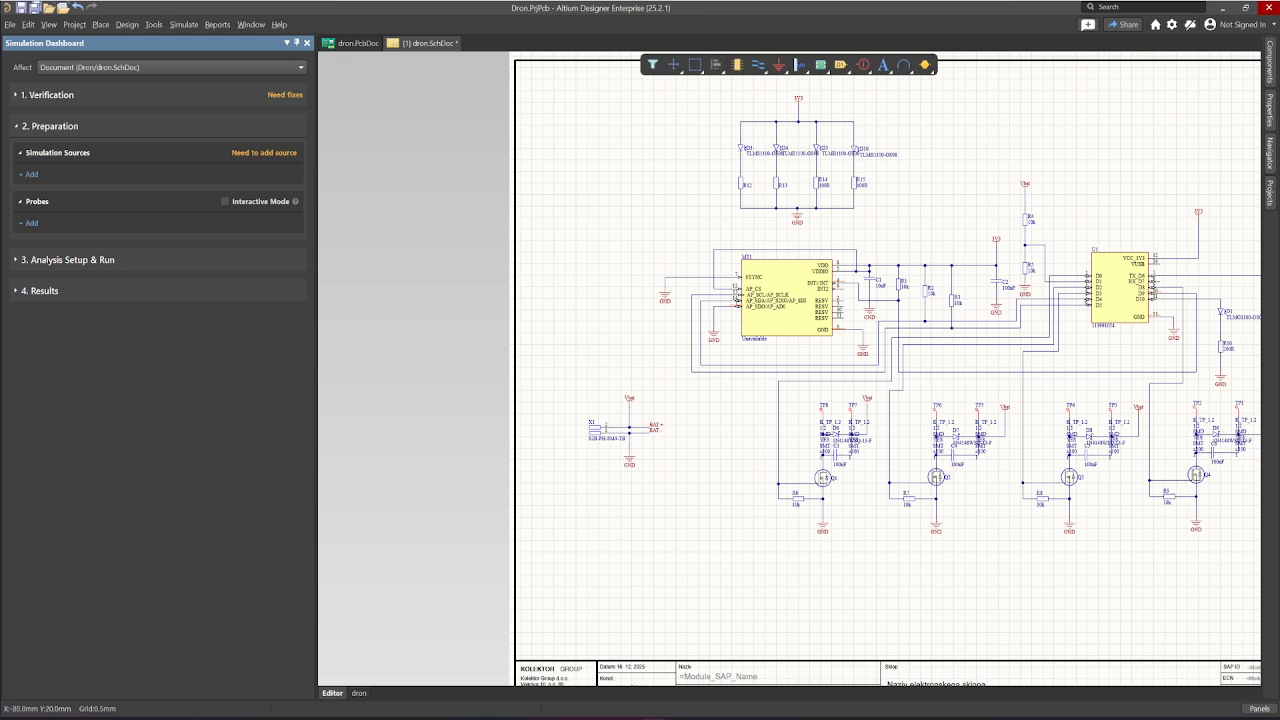
# Add a DC voltage simulation source in the empty area above component U1.
pyautogui.click(28, 174)
pyautogui.click(42, 190)
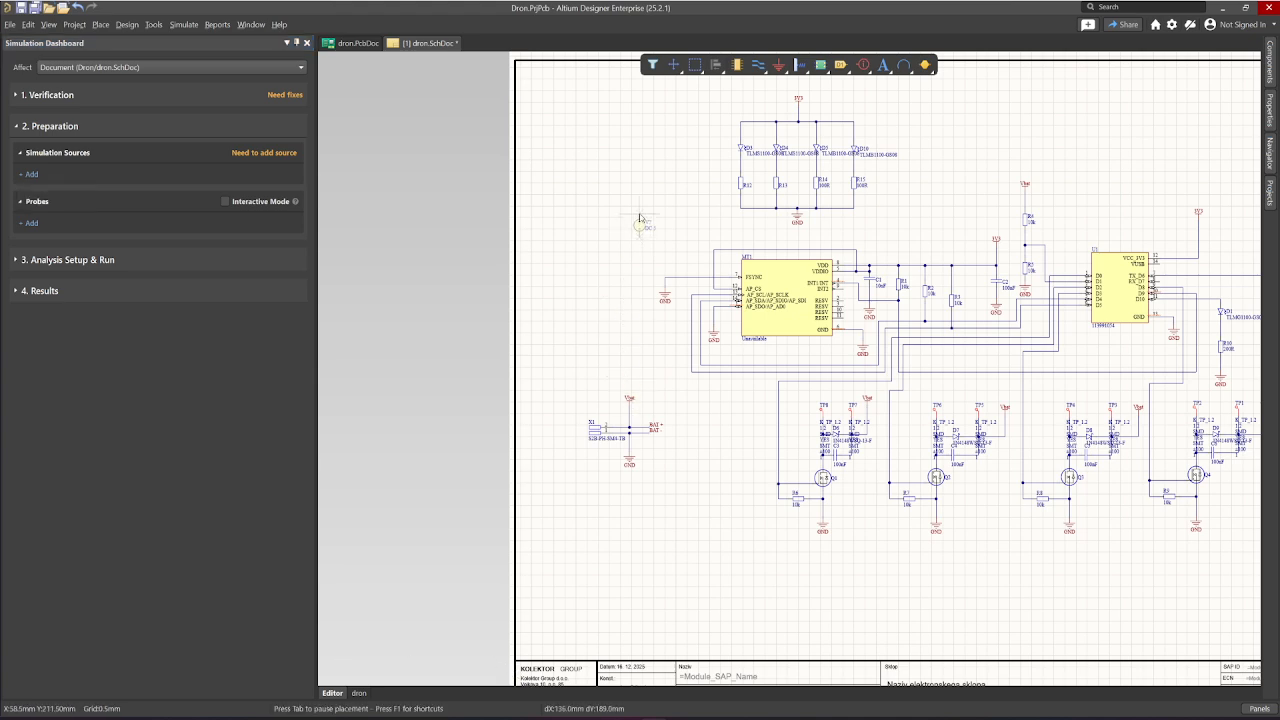
pyautogui.click(1133, 178)
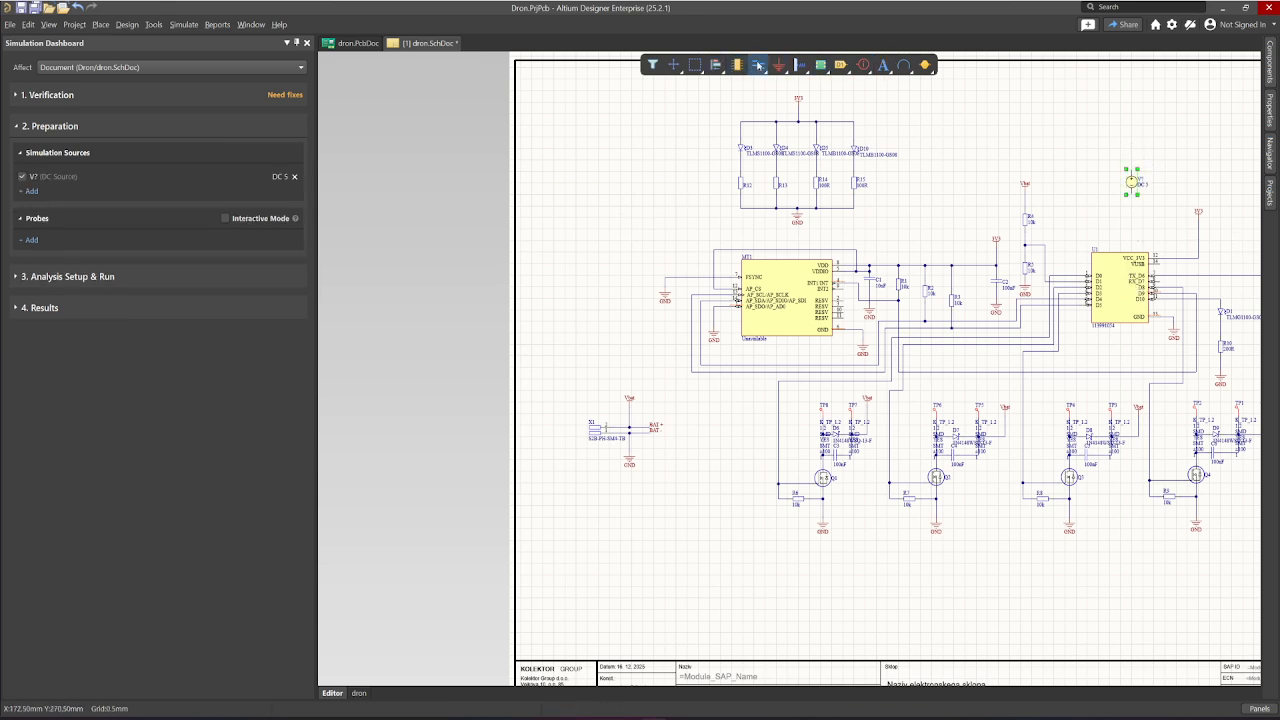
# Wire the DC source's upper terminal to the VCC_3V3 pin line of U1.
pyautogui.click(758, 65)
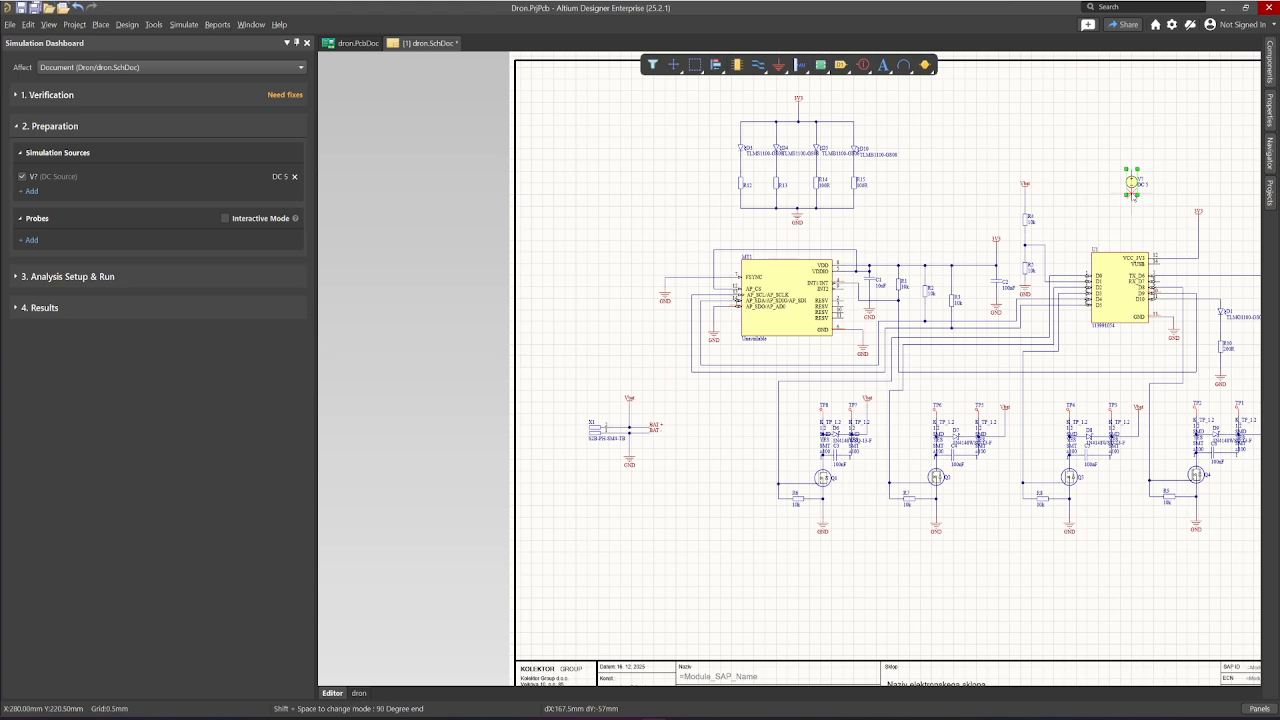
pyautogui.click(1133, 170)
pyautogui.press('space')
pyautogui.click(1177, 258)
pyautogui.rightClick(1132, 229)
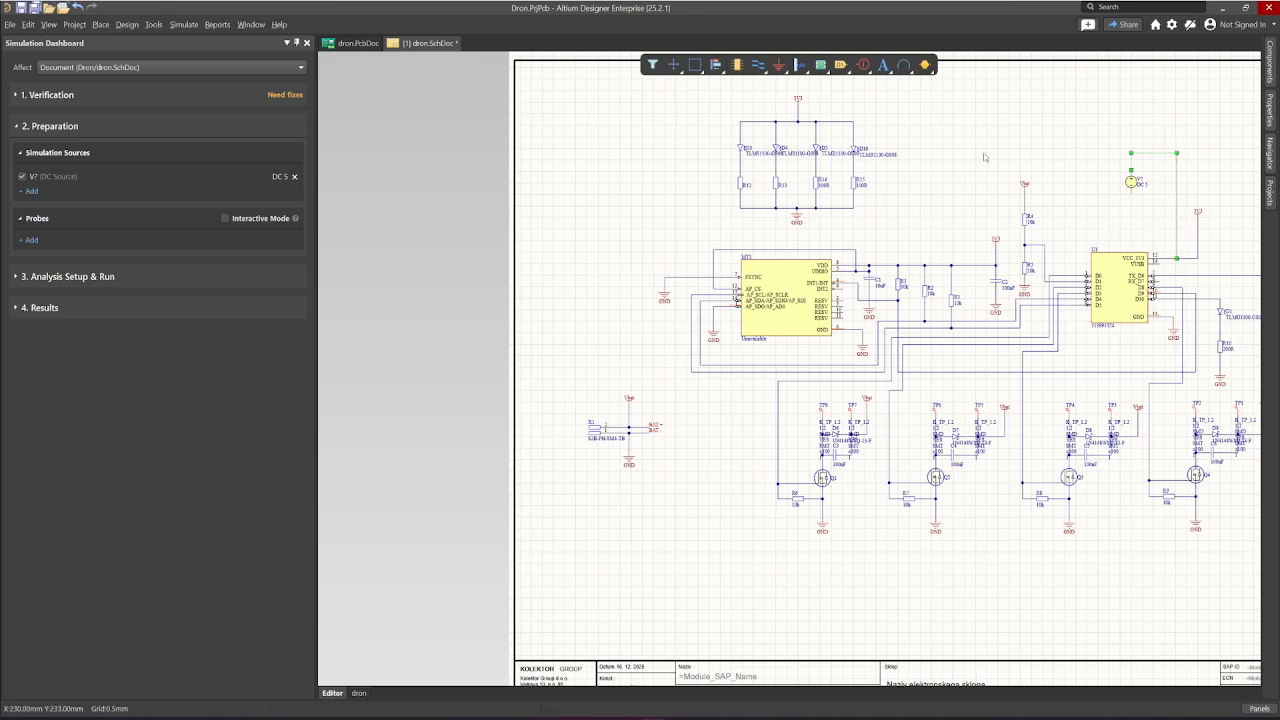
pyautogui.click(758, 65)
pyautogui.rightClick(1097, 221)
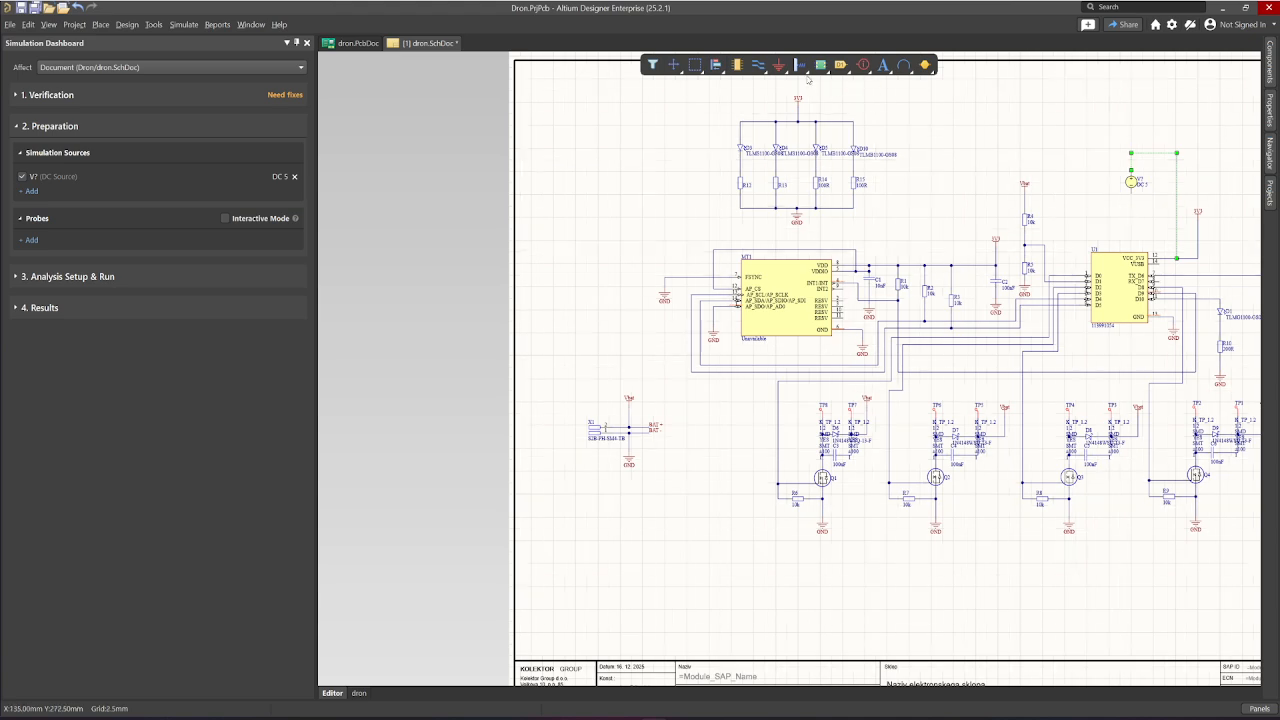
# Place a GND port on the DC source's lower terminal and delete the stray extra GND port beside it.
pyautogui.click(779, 65)
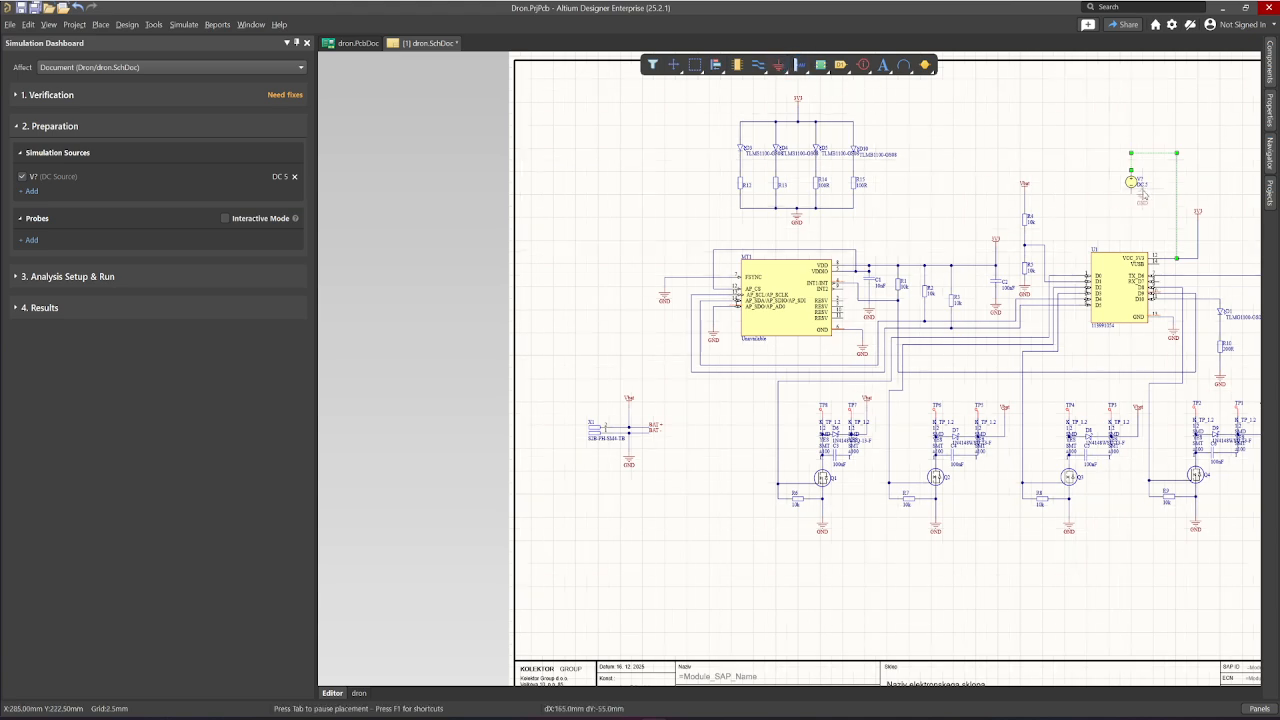
pyautogui.click(1092, 160)
pyautogui.rightClick(1090, 157)
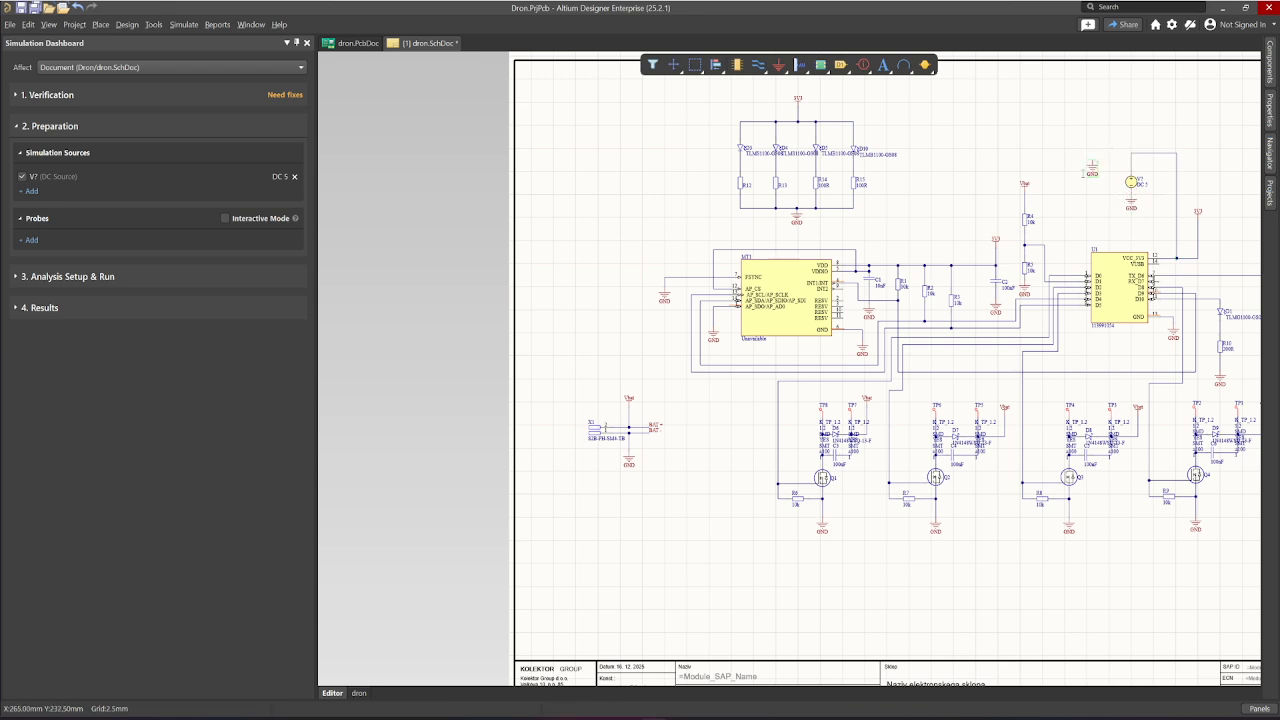
pyautogui.click(1090, 173)
pyautogui.press('Return')
# Place a voltage probe on the gate wire of transistor Q4.
pyautogui.click(30, 240)
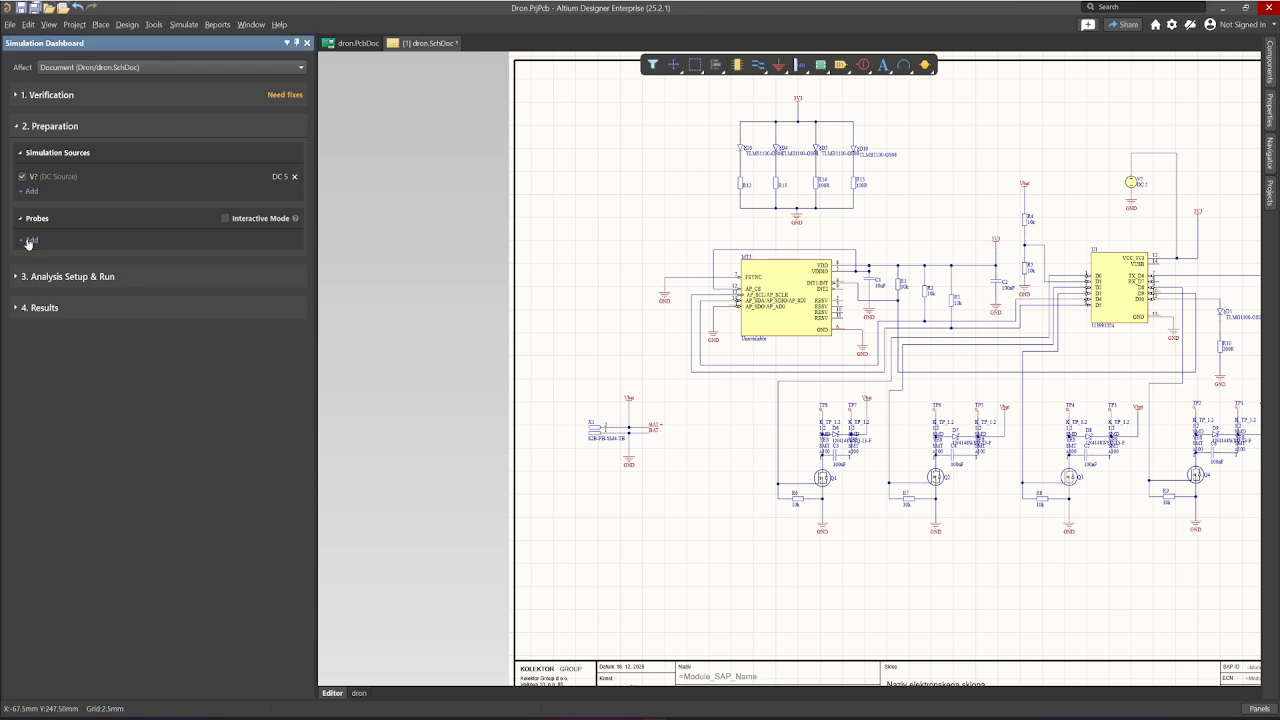
pyautogui.click(64, 257)
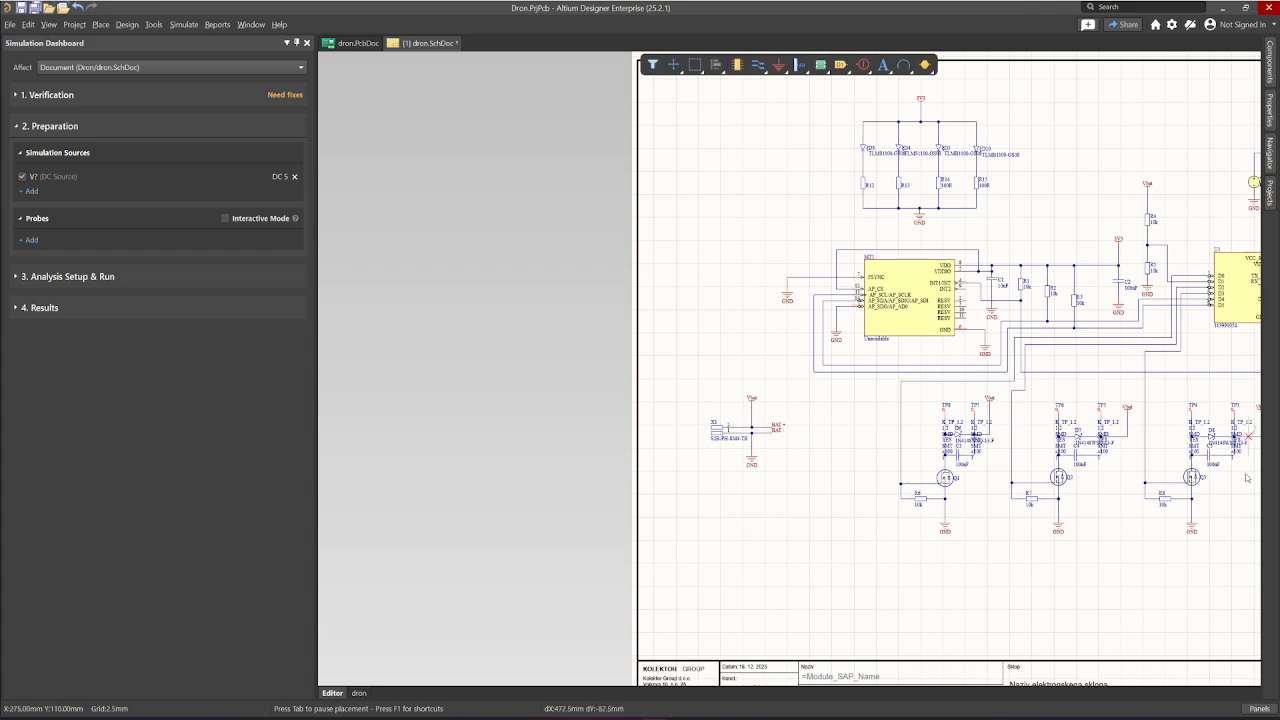
pyautogui.moveTo(1225, 503); pyautogui.dragTo(899, 491, button='right')
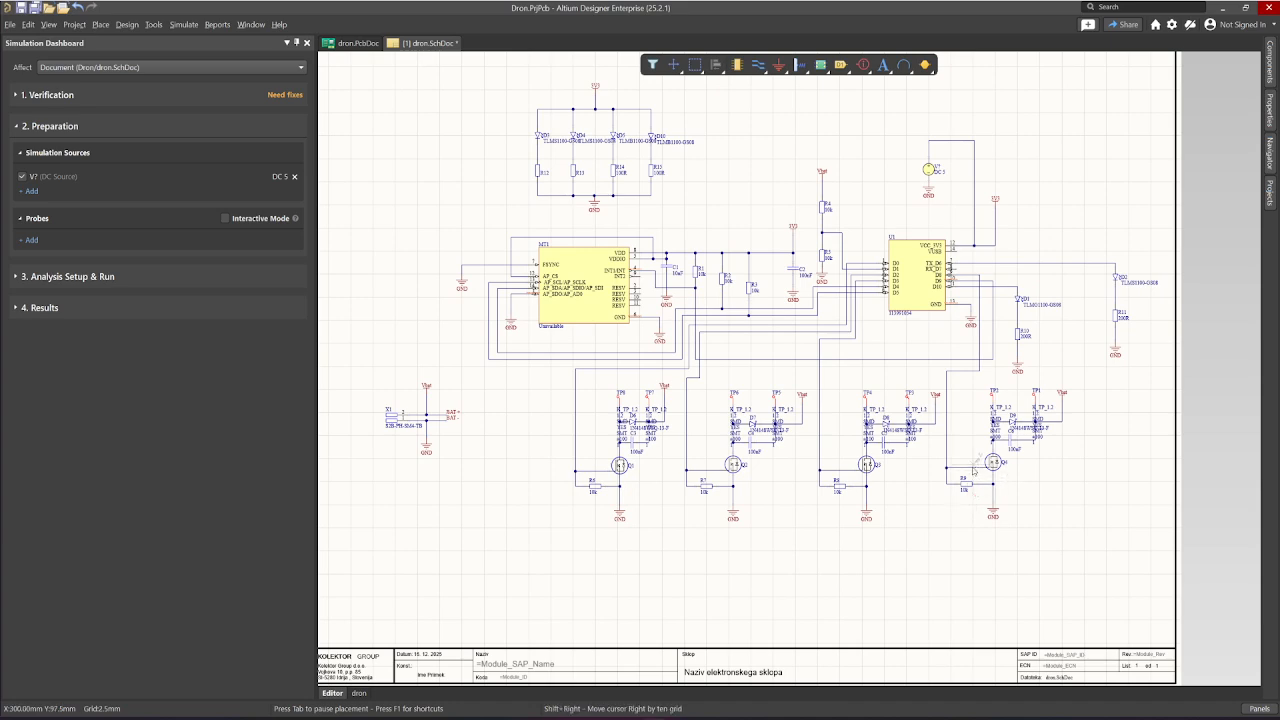
pyautogui.click(970, 466)
pyautogui.rightClick(970, 466)
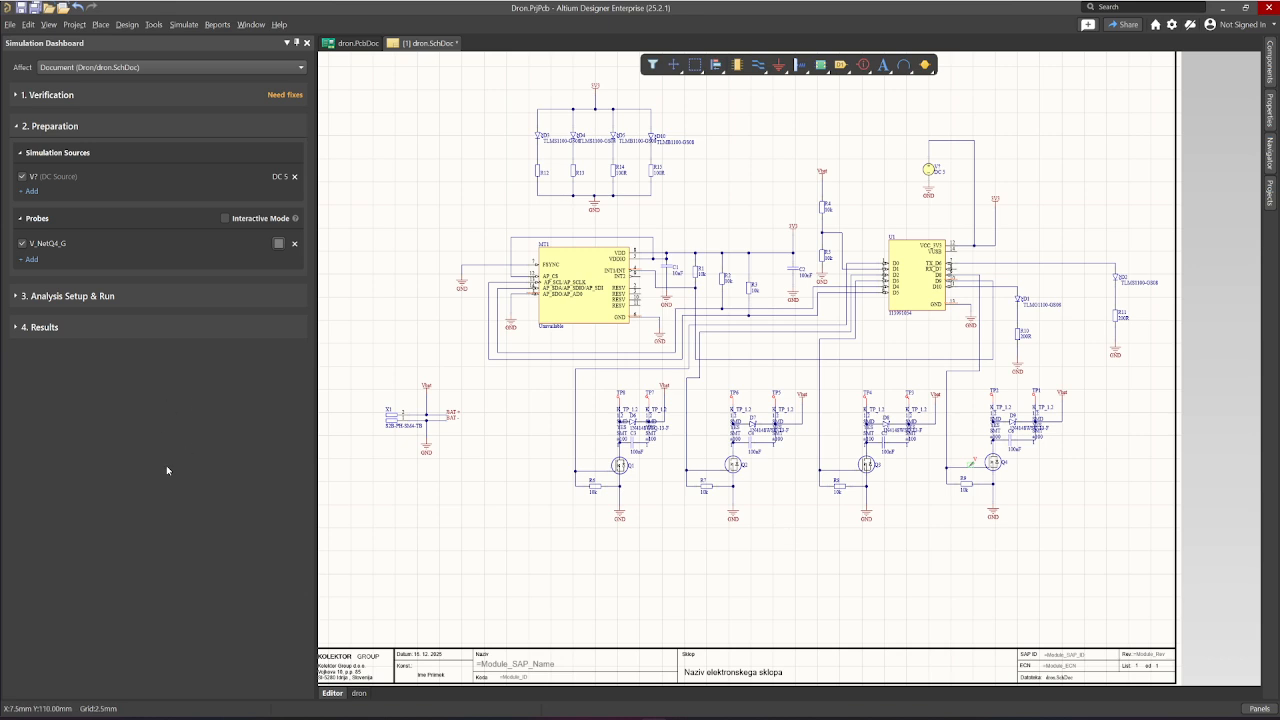
# Enable Voltage, Power and Current display on the schematic for the Operating Point analysis, and open the Results section.
pyautogui.click(19, 297)
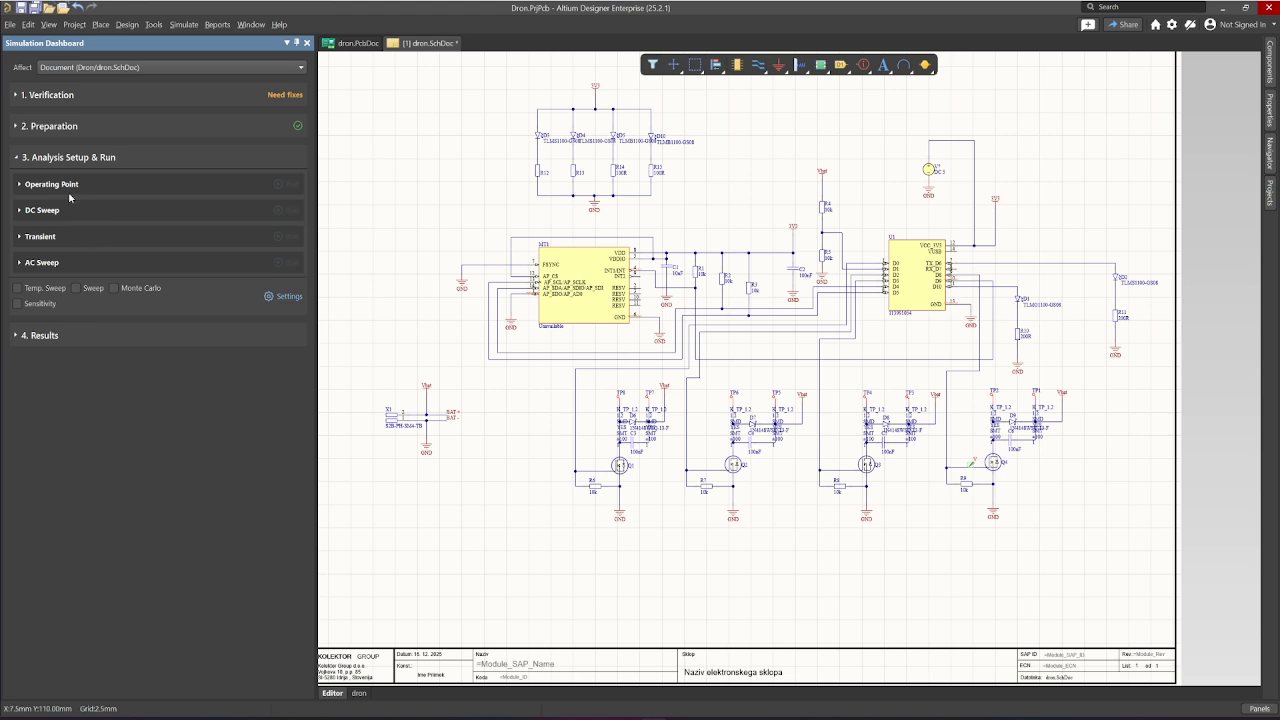
pyautogui.click(20, 185)
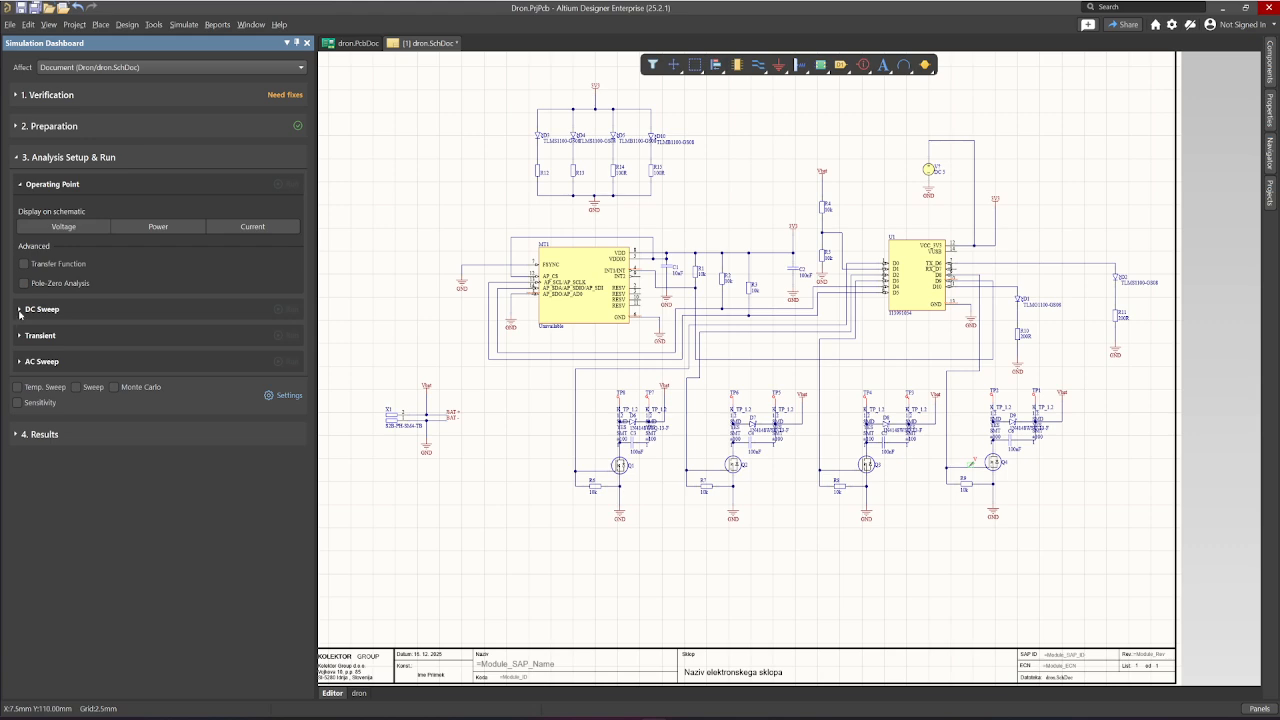
pyautogui.click(73, 226)
pyautogui.click(185, 226)
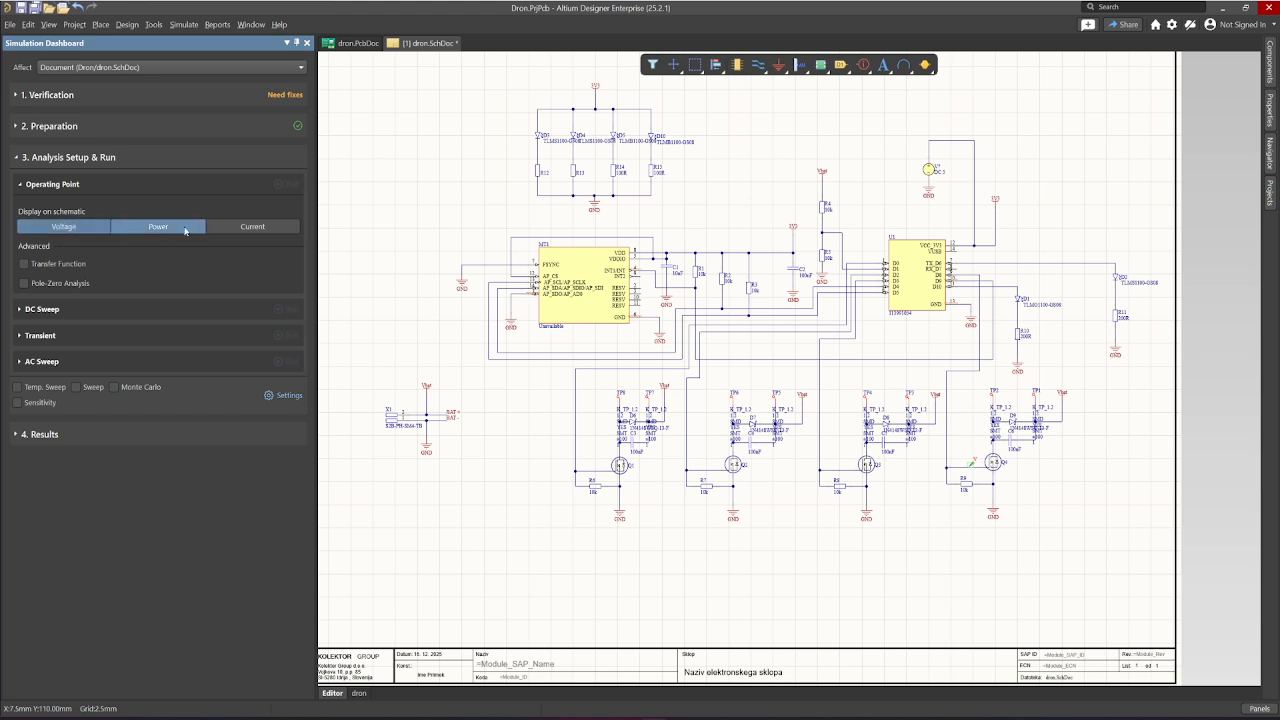
pyautogui.click(241, 226)
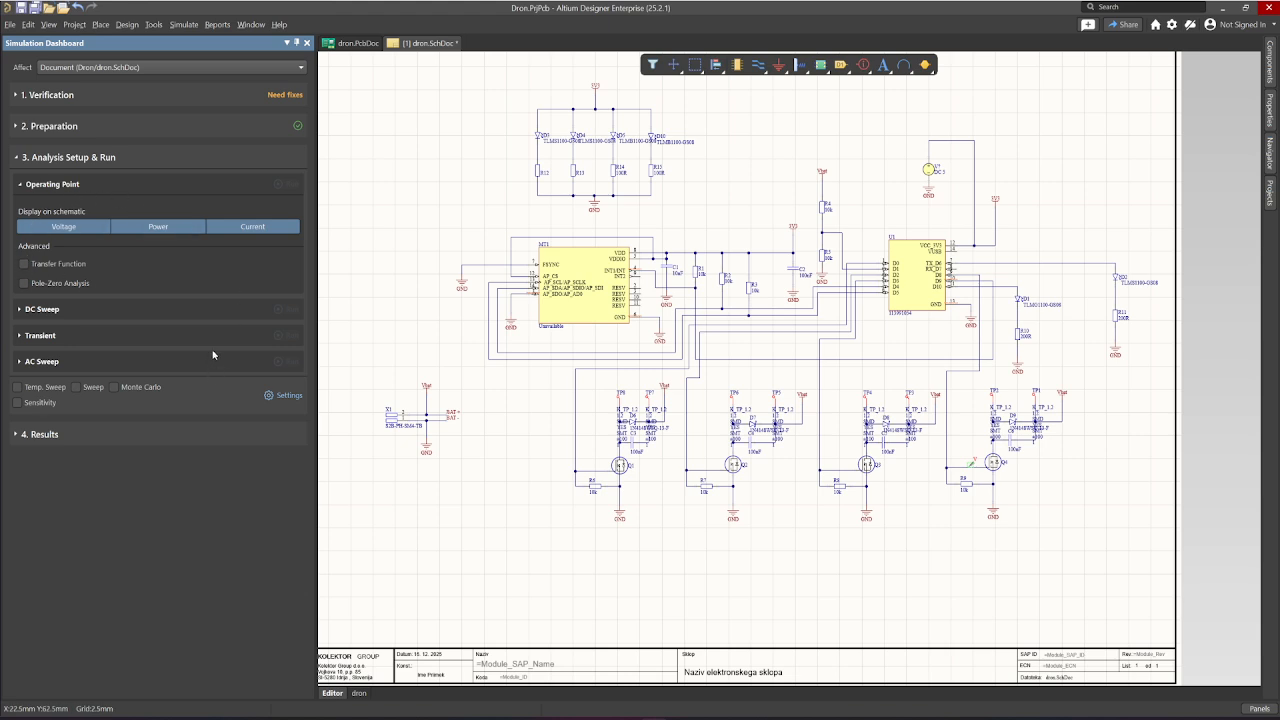
pyautogui.click(208, 434)
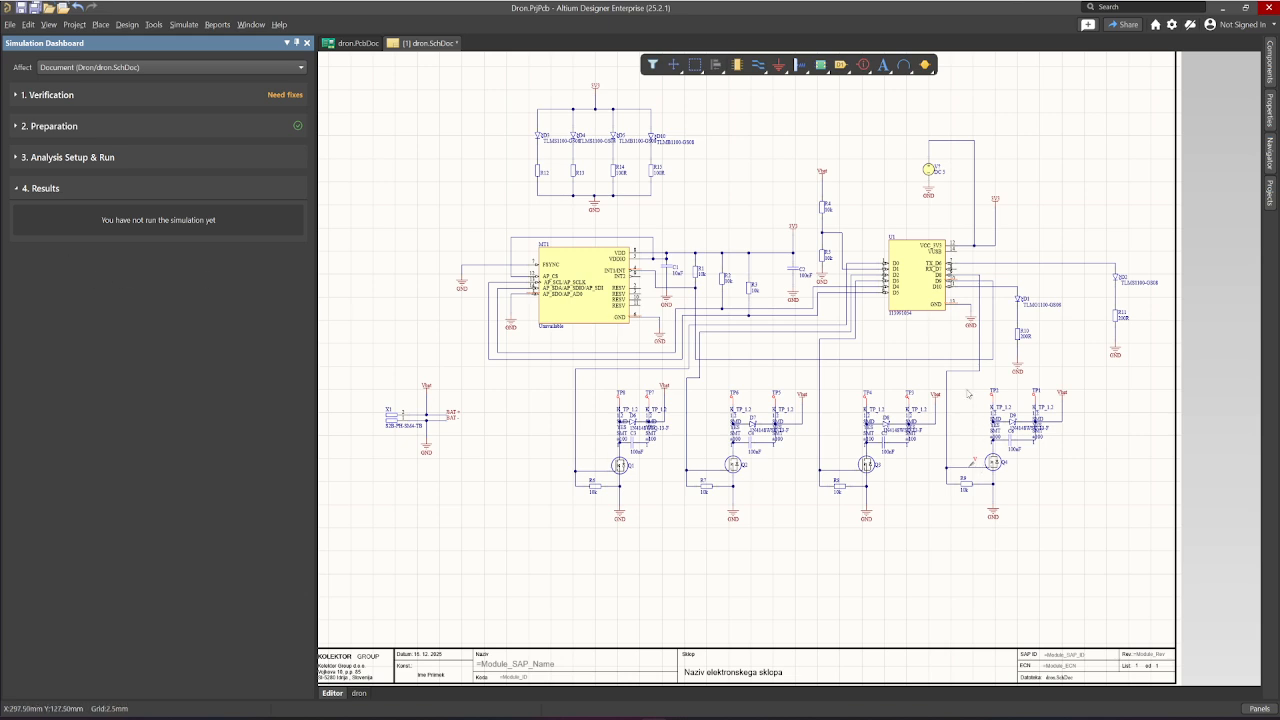
pyautogui.scroll(1, 839, 264)
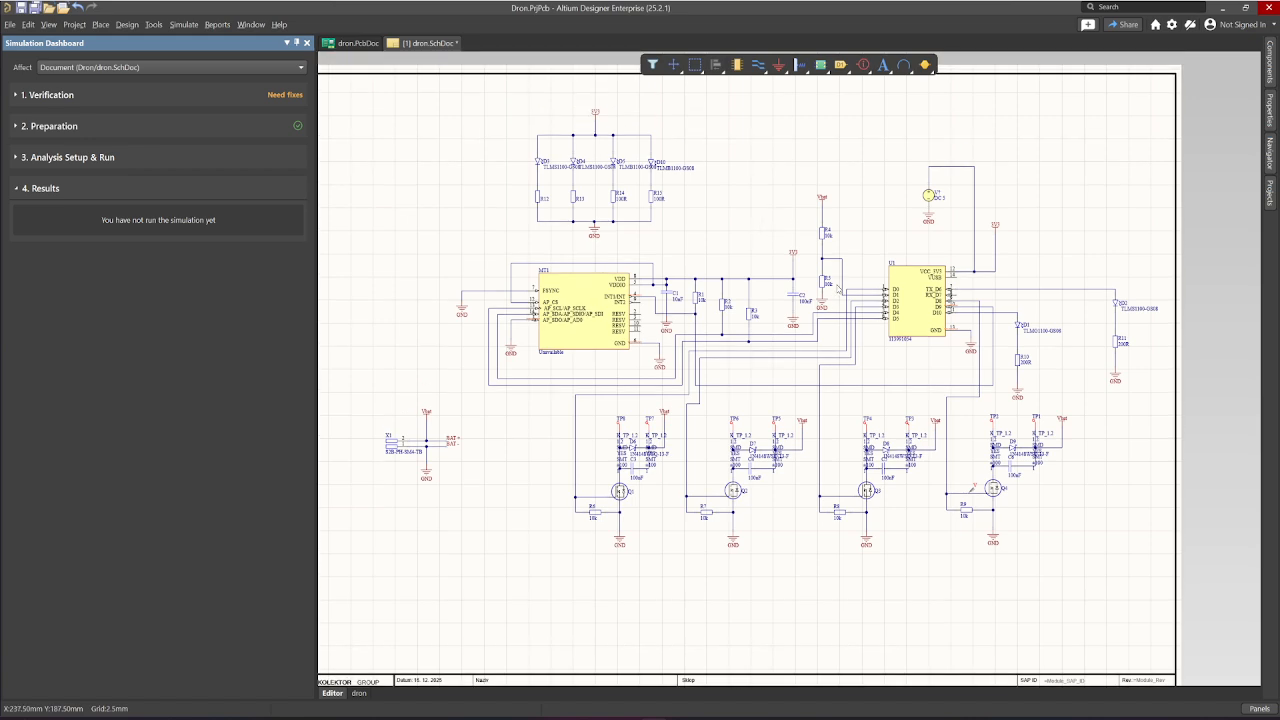
pyautogui.moveTo(730, 237); pyautogui.dragTo(760, 237)
pyautogui.moveTo(760, 240); pyautogui.dragTo(817, 242, button='right')
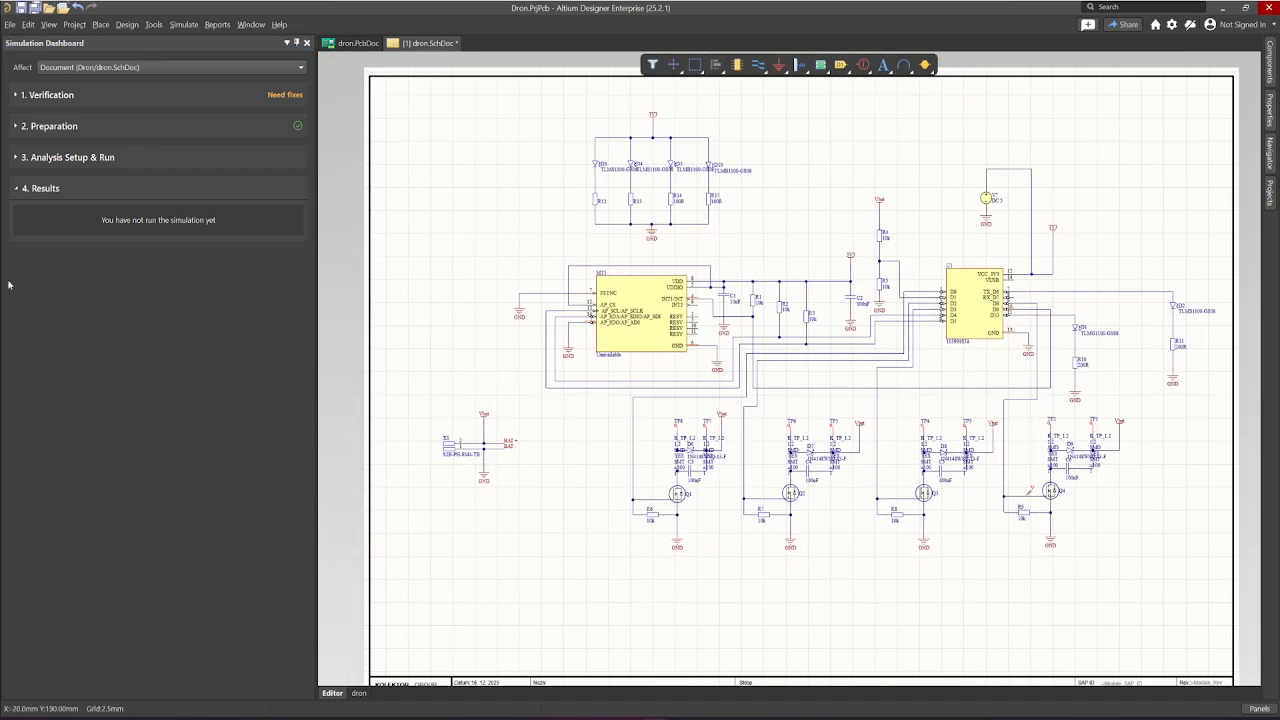
pyautogui.moveTo(704, 227)
pyautogui.mouseDown(button='right')
pyautogui.moveTo(649, 230)
pyautogui.moveTo(700, 221)
pyautogui.mouseUp(button='right')
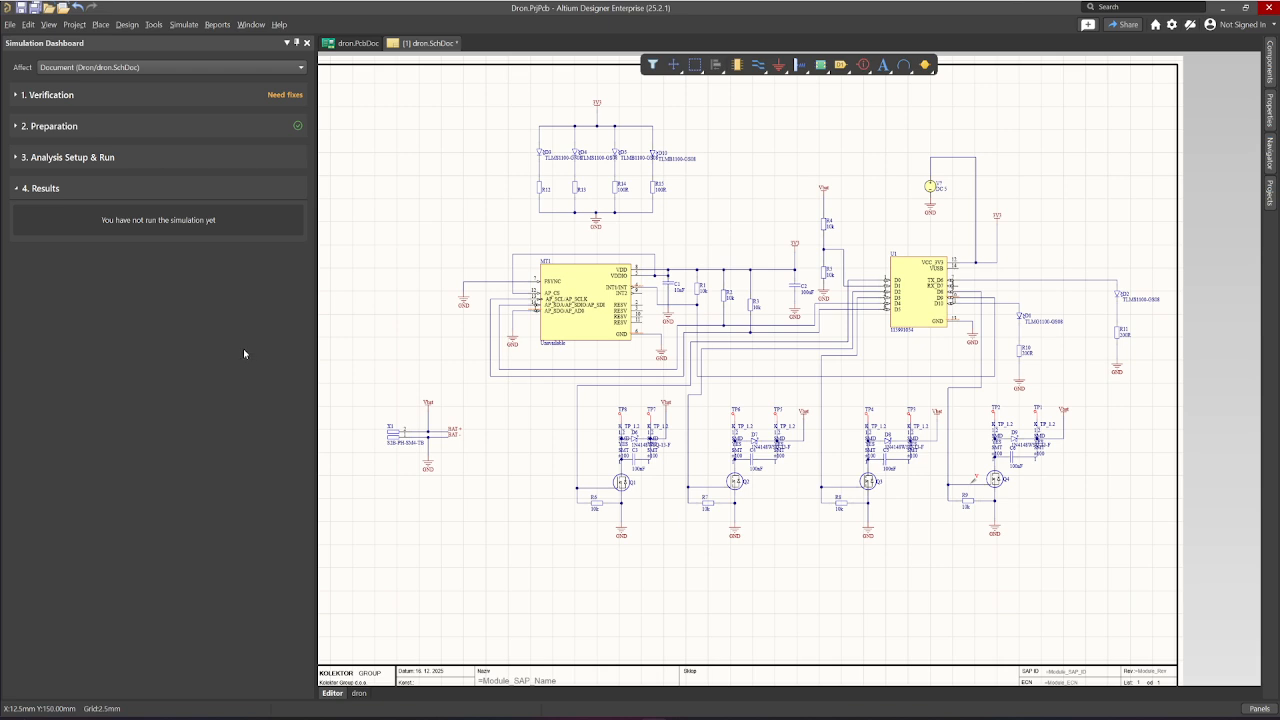
# Reopen Analysis Setup & Run, examine the Transient analysis options, and collapse the Transient section again.
pyautogui.click(116, 158)
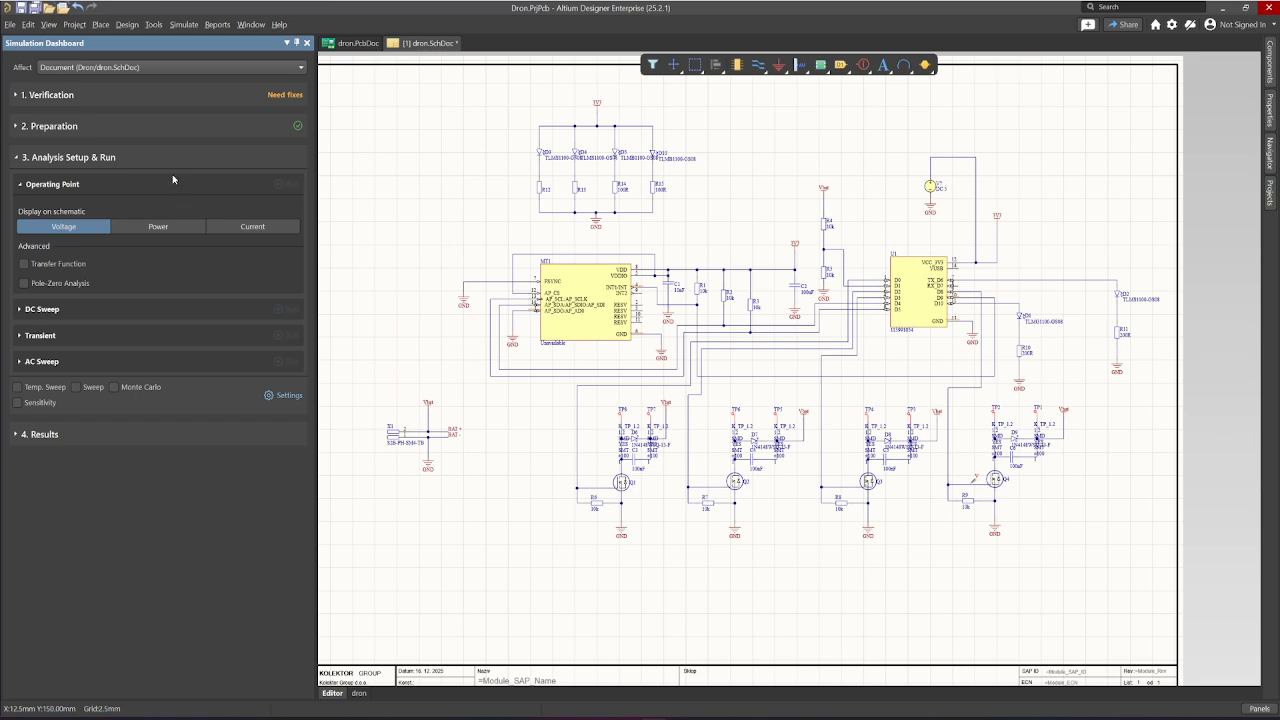
pyautogui.click(22, 389)
pyautogui.click(18, 388)
pyautogui.click(24, 339)
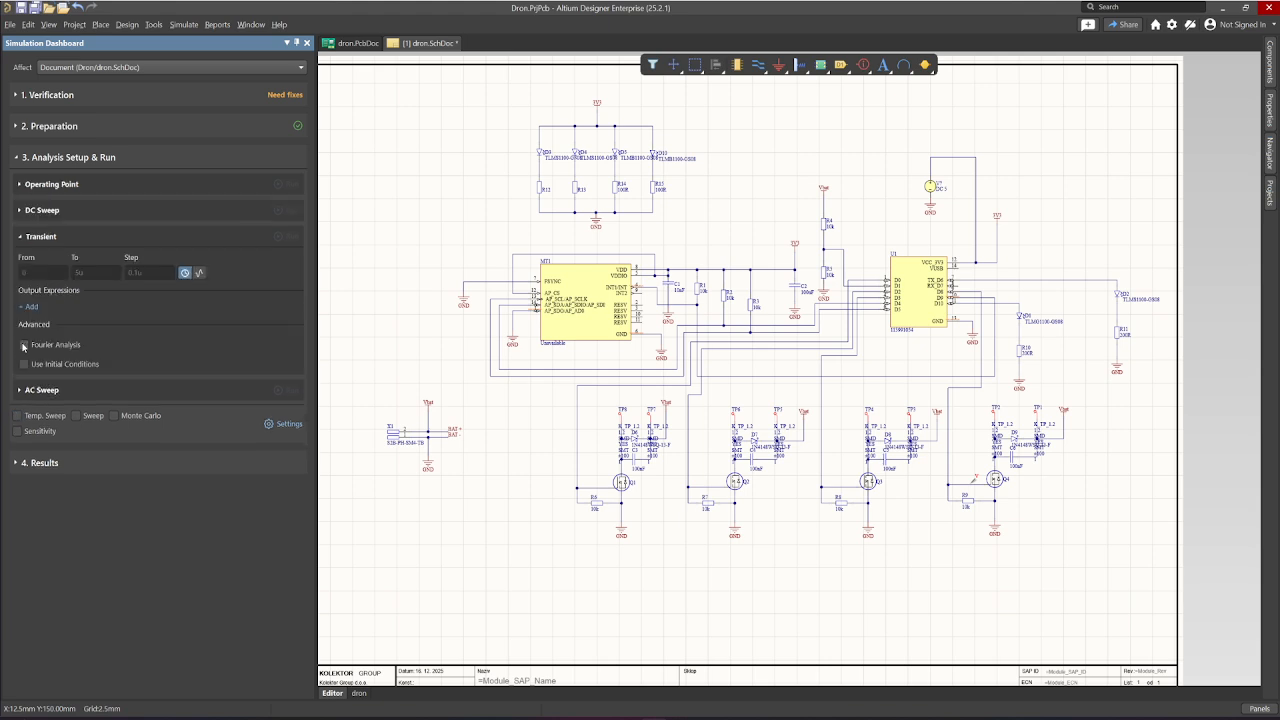
pyautogui.click(20, 237)
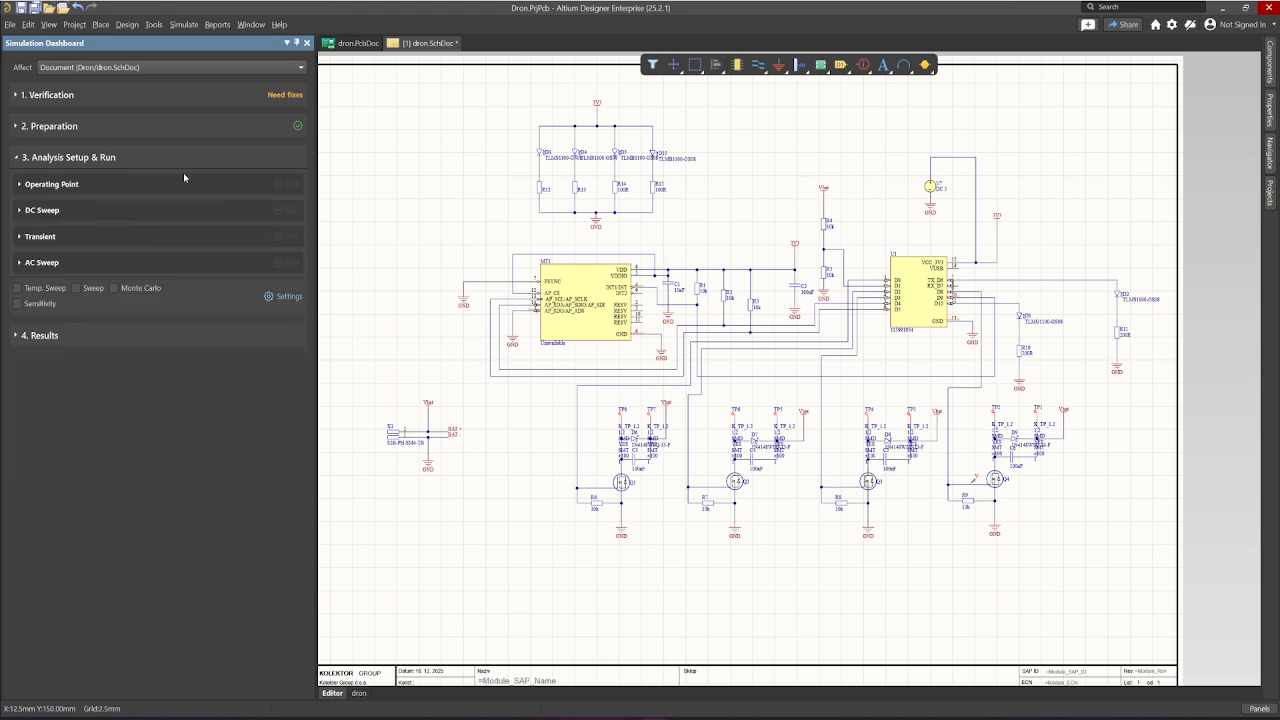